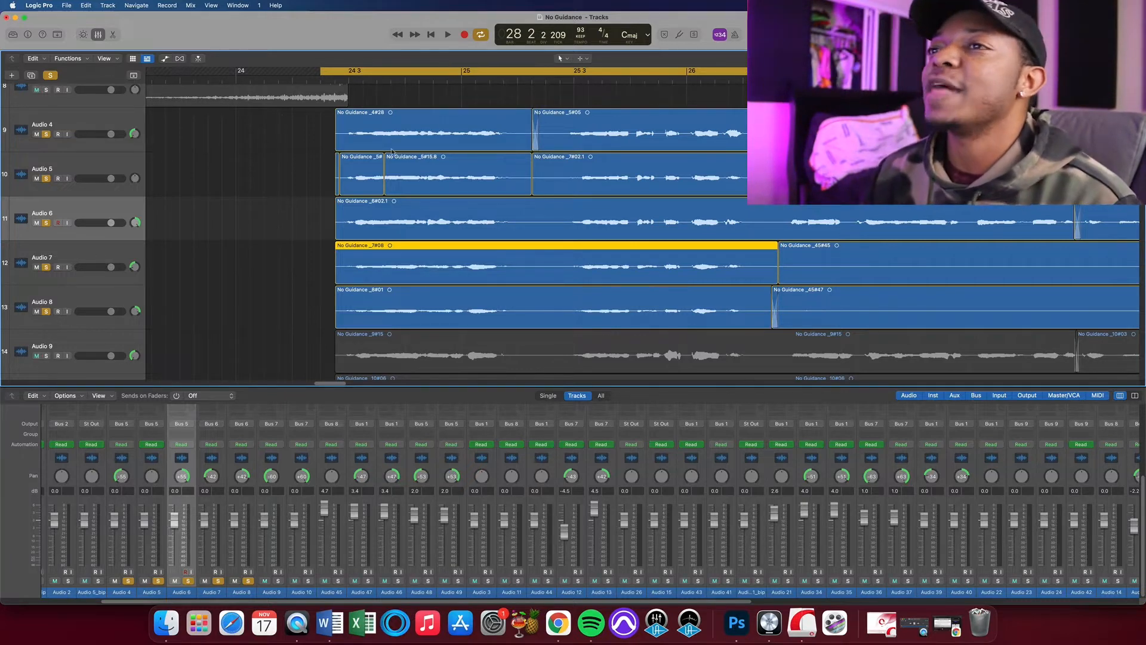
scroll(358, 155, "down", 2)
scroll(417, 148, "up", 4)
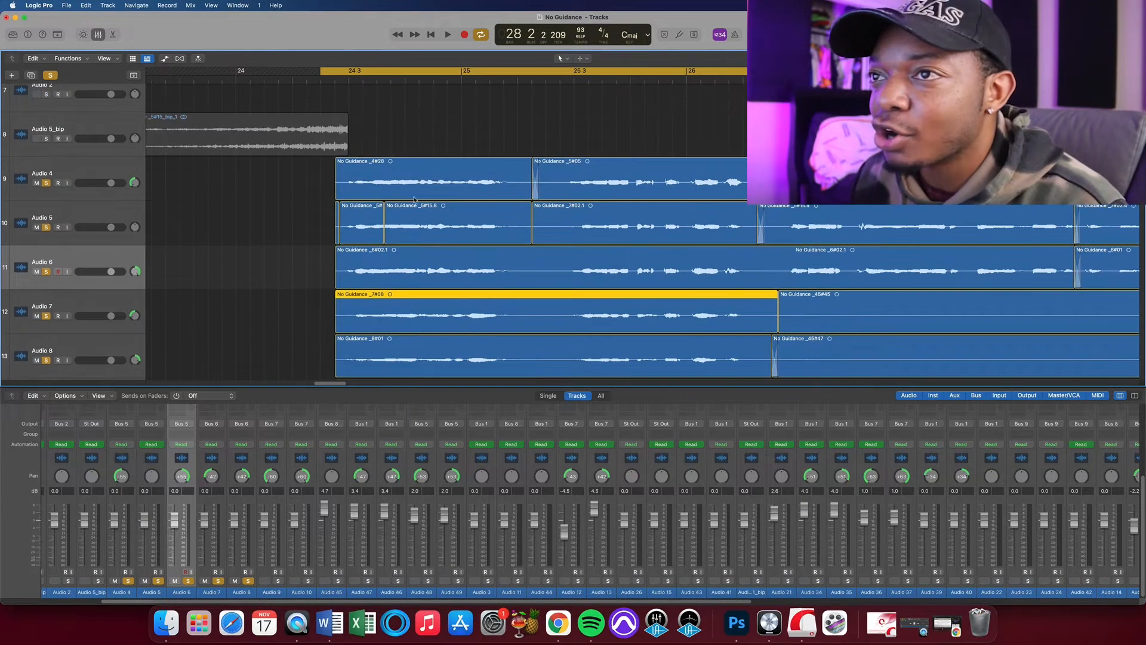
scroll(447, 346, "down", 2)
scroll(358, 310, "up", 2)
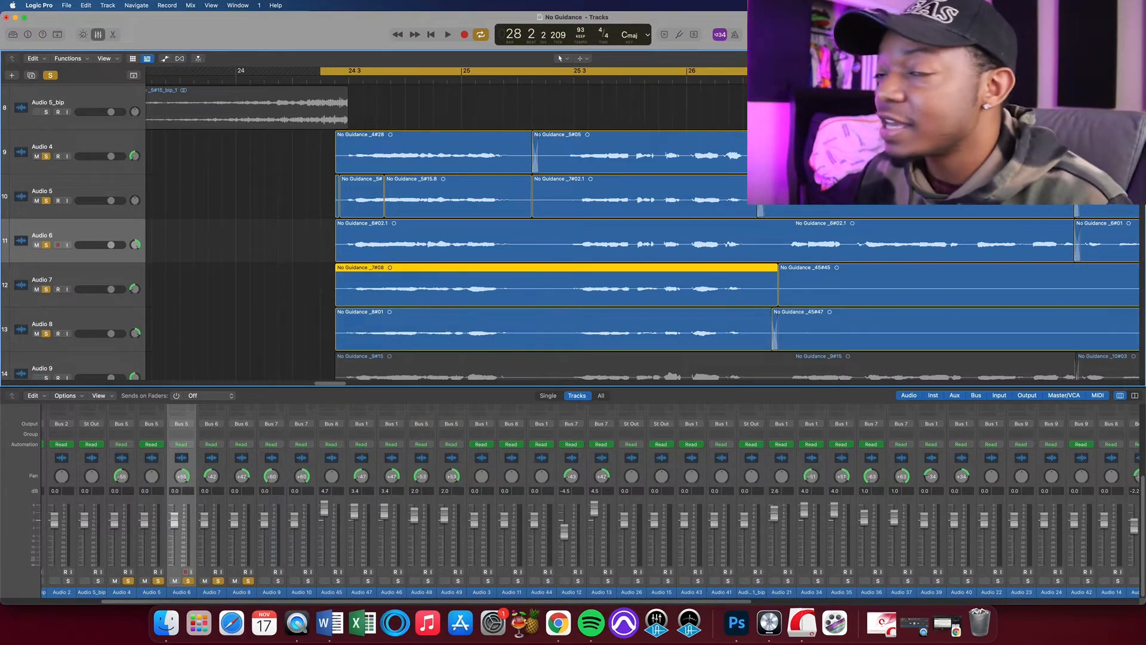
Shift the Audio 6 regions slightly later and the first regions on Audio 7 and Audio 8 slightly earlier to misalign the vocal stack.
left_click(295, 242)
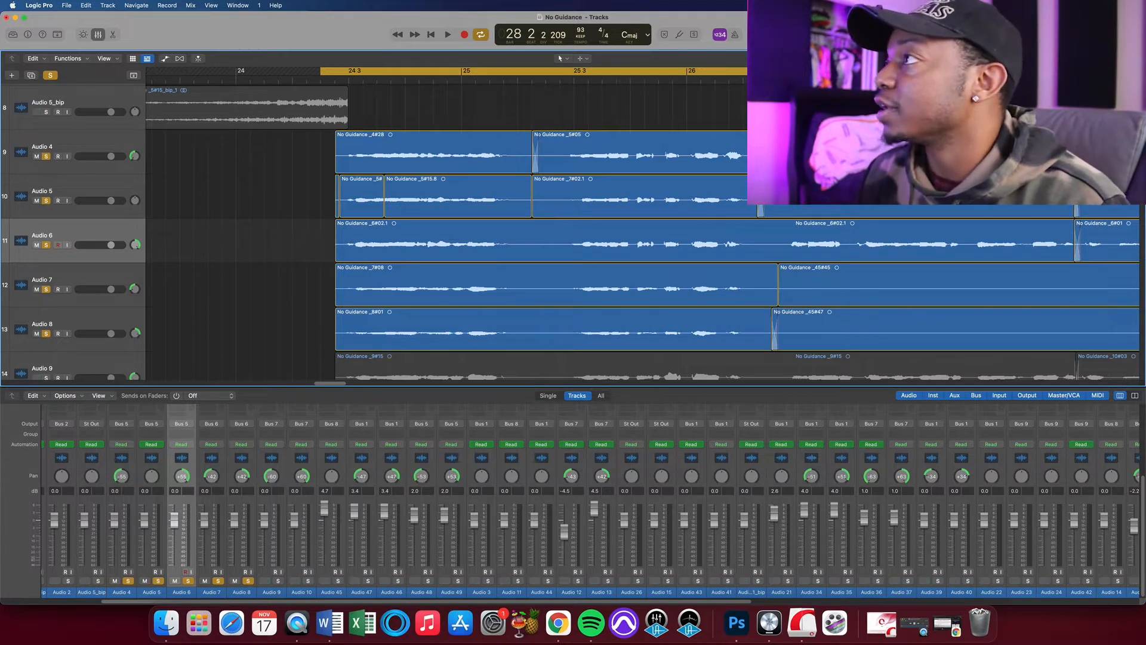
key("super+Up")
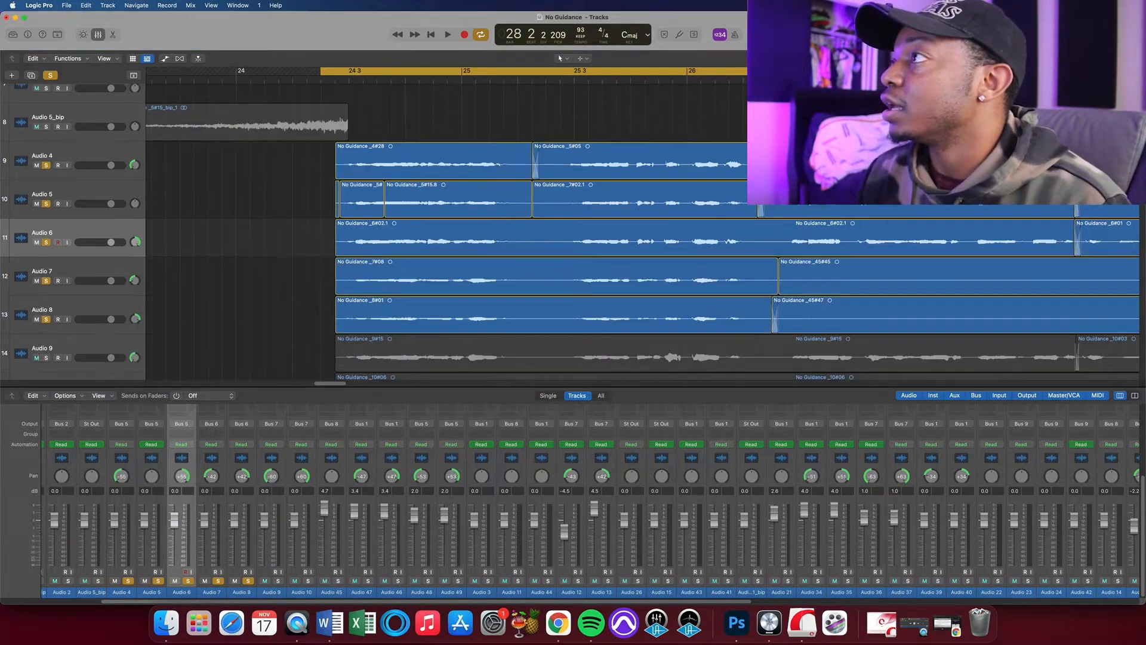
key("super+Up")
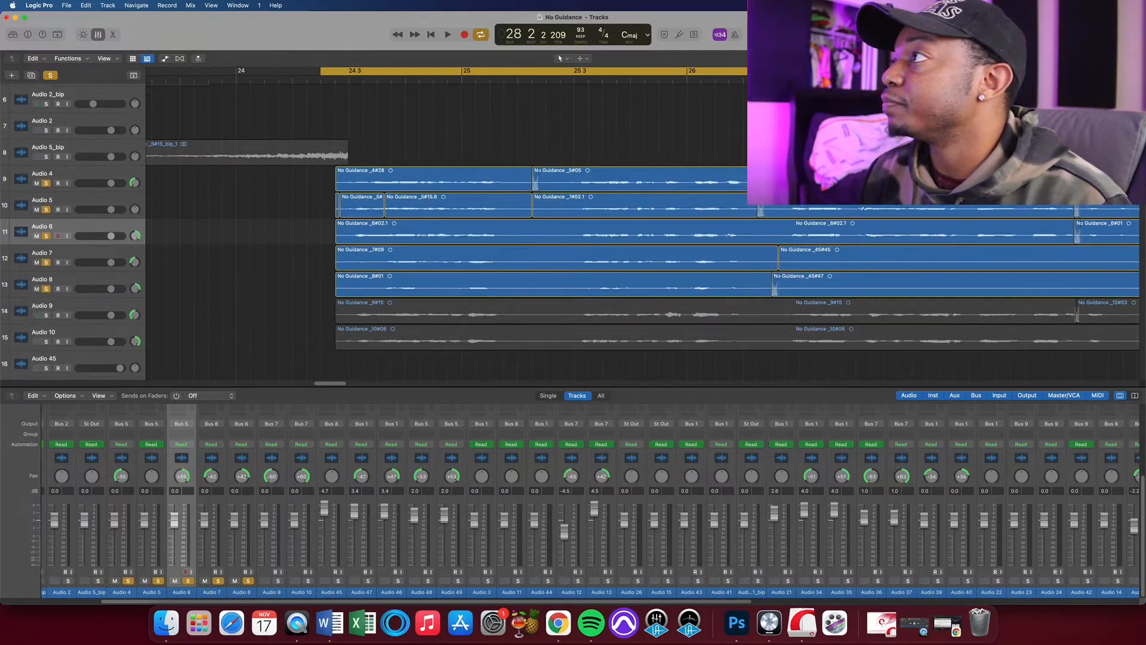
key("super+Left")
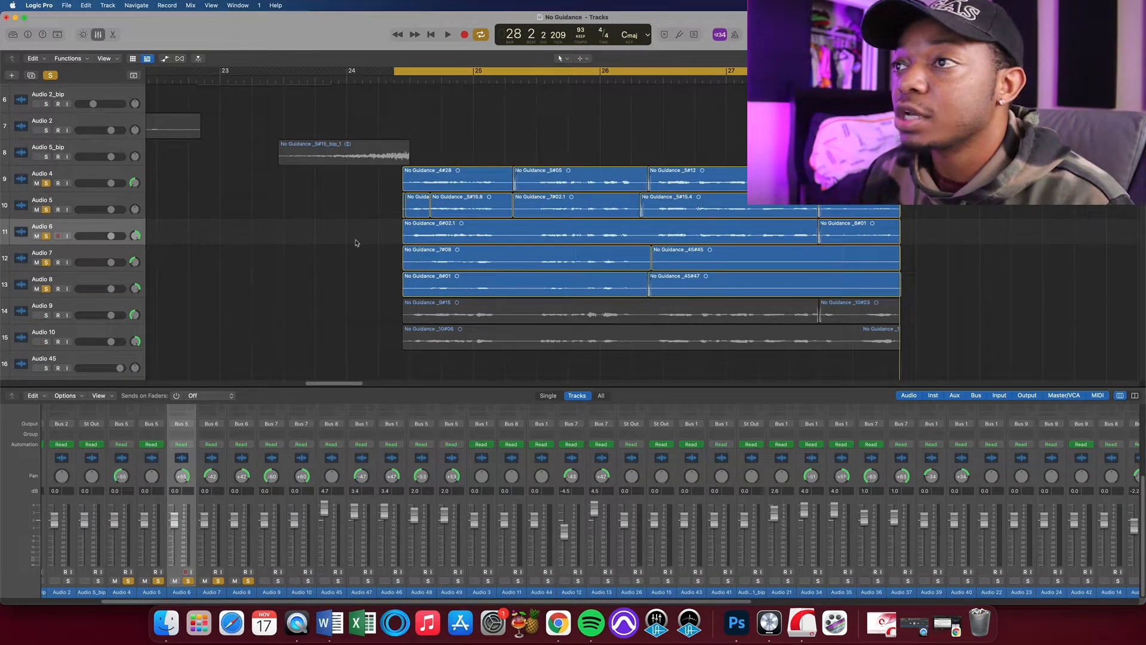
left_click_drag(333, 235, 853, 230)
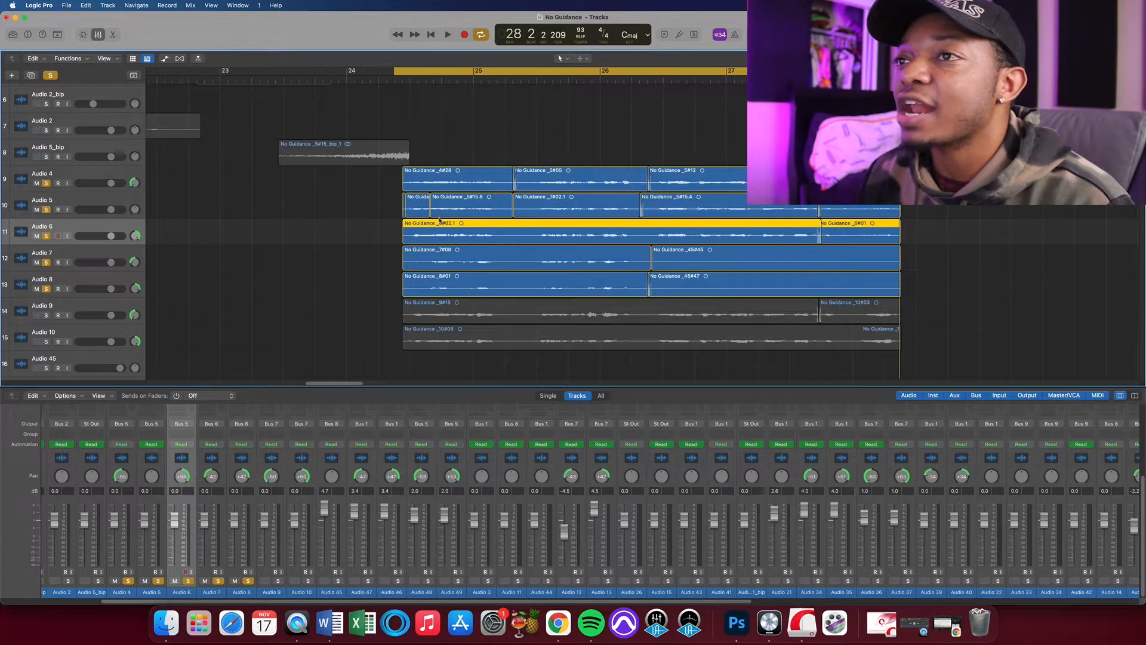
left_click_drag(422, 225, 427, 225)
left_click_drag(382, 257, 594, 265)
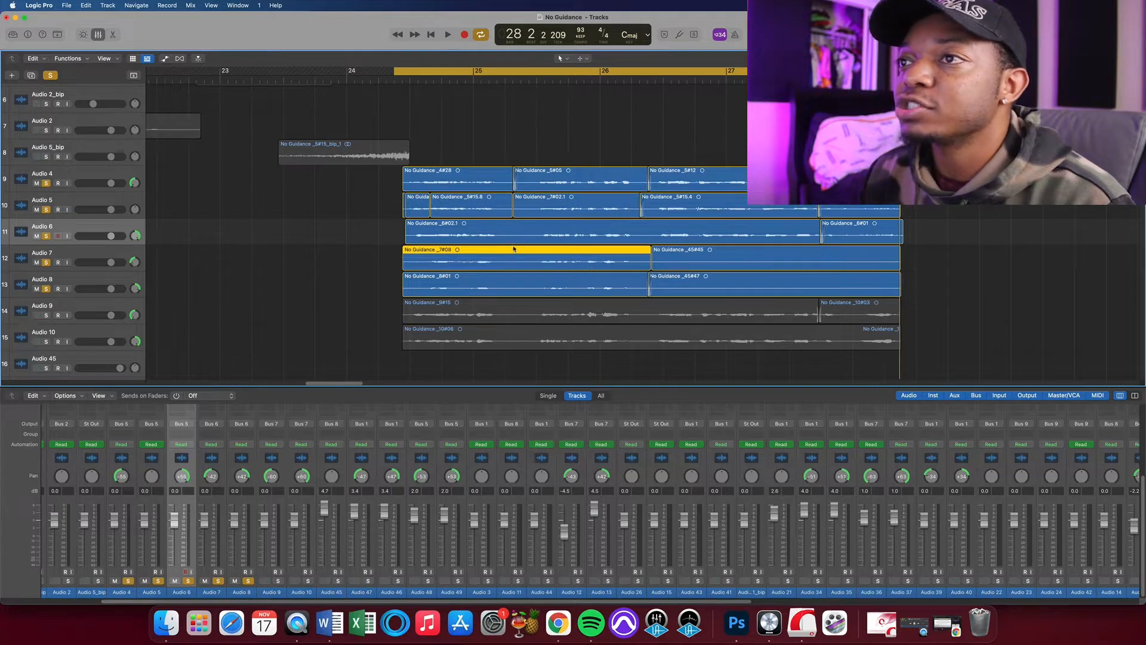
left_click_drag(512, 249, 509, 249)
left_click(443, 287)
left_click_drag(443, 281, 440, 281)
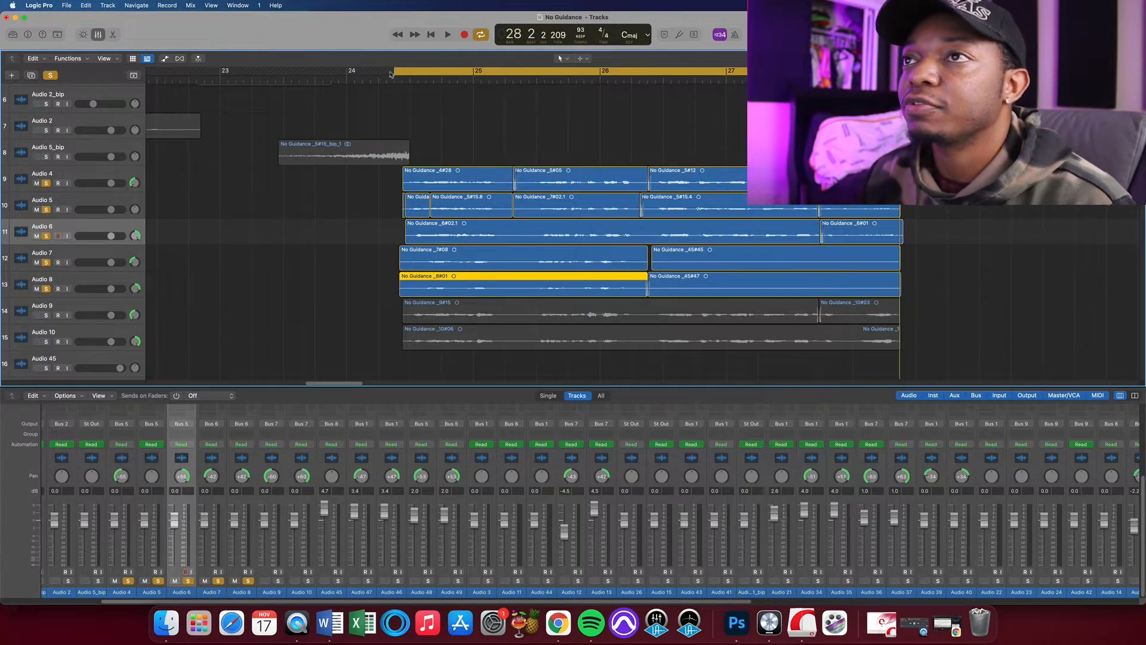
Extend the cycle range's start to just after bar 24 and play back the soloed vocal tracks.
left_click_drag(394, 68, 367, 68)
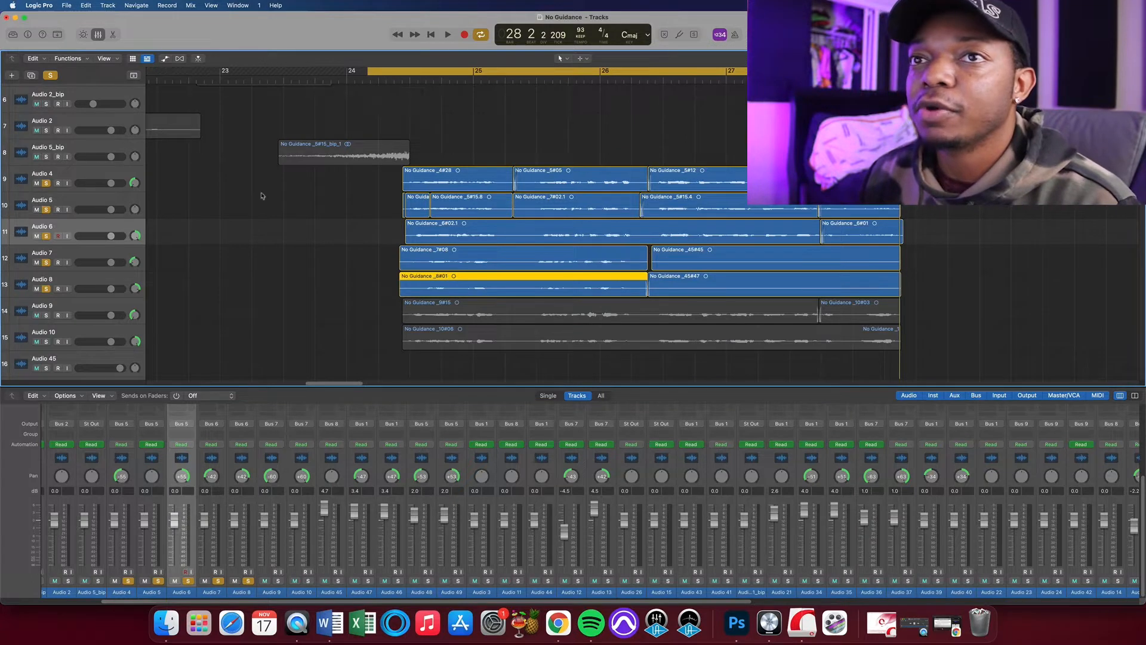
key("space")
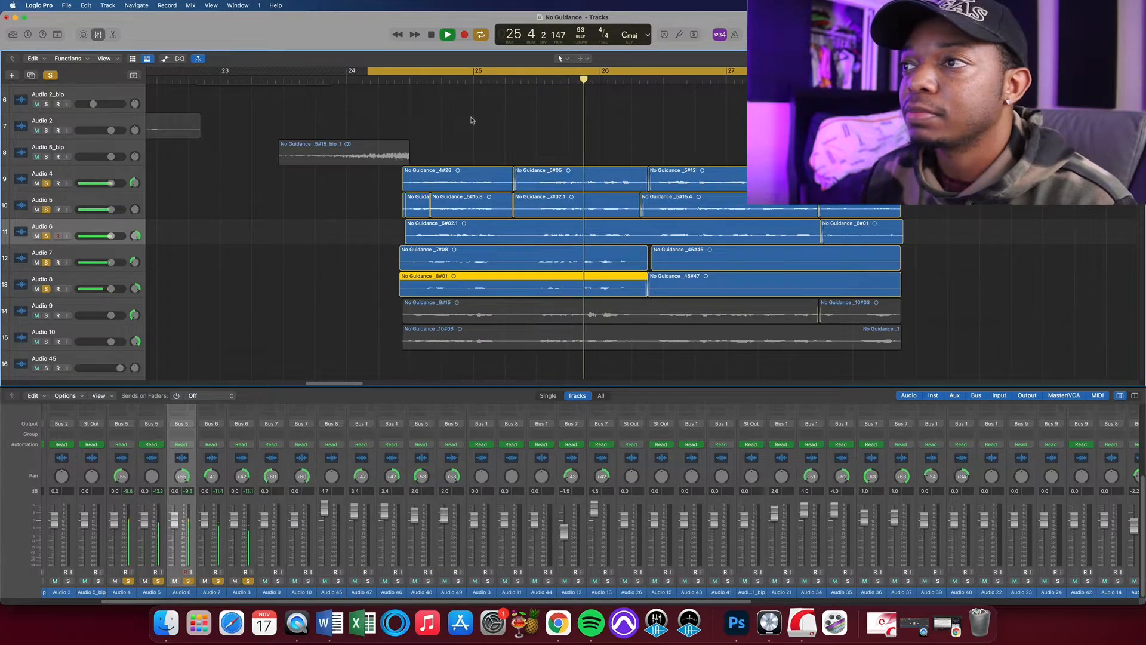
key("space")
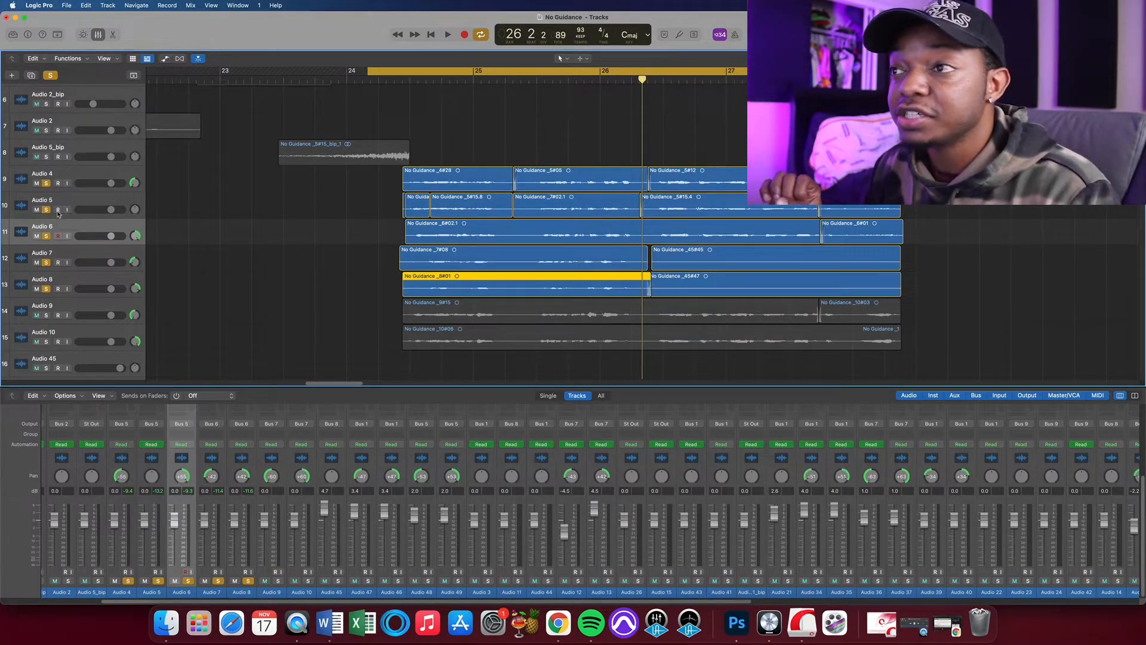
Undo the region shifts on Audio 6, Audio 7 and Audio 8 and play the vocal stack again for comparison.
key("super+z")
key("super+z")
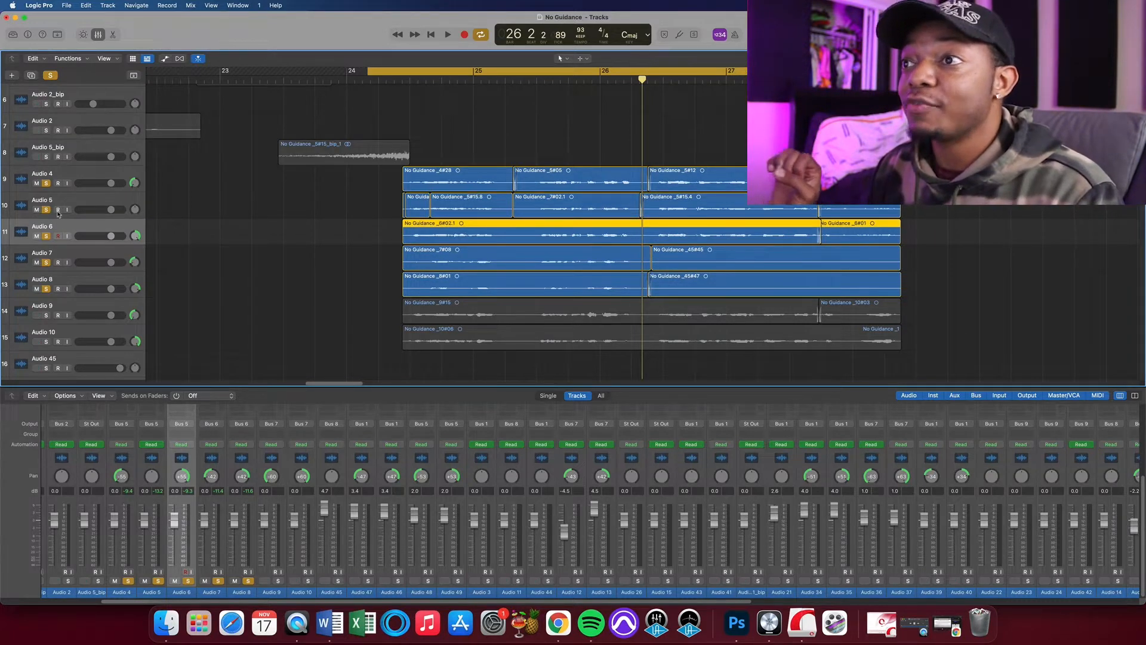
key("space")
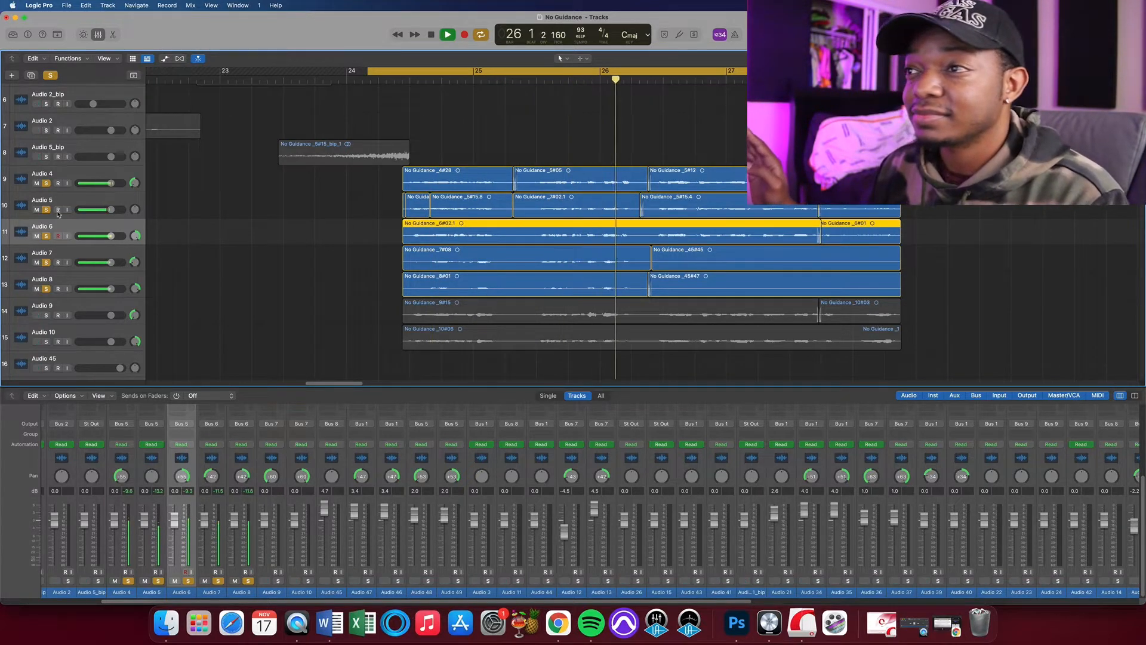
key("space")
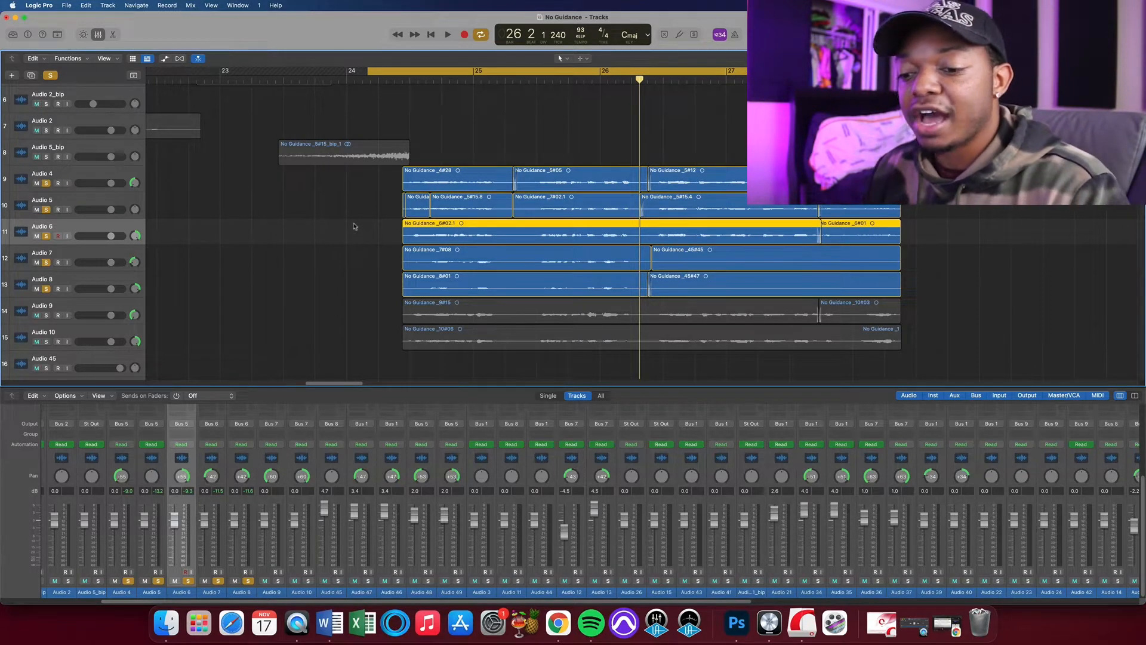
Turn on Flex editing for the audio tracks.
key("super+f")
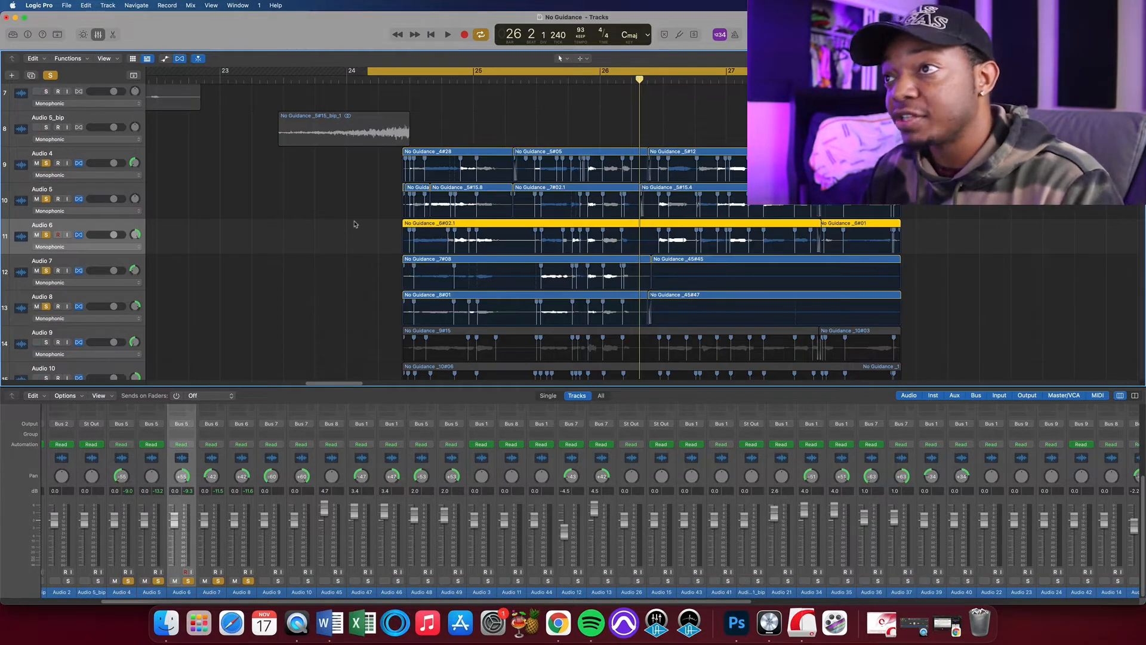
key("super+f")
left_click(181, 60)
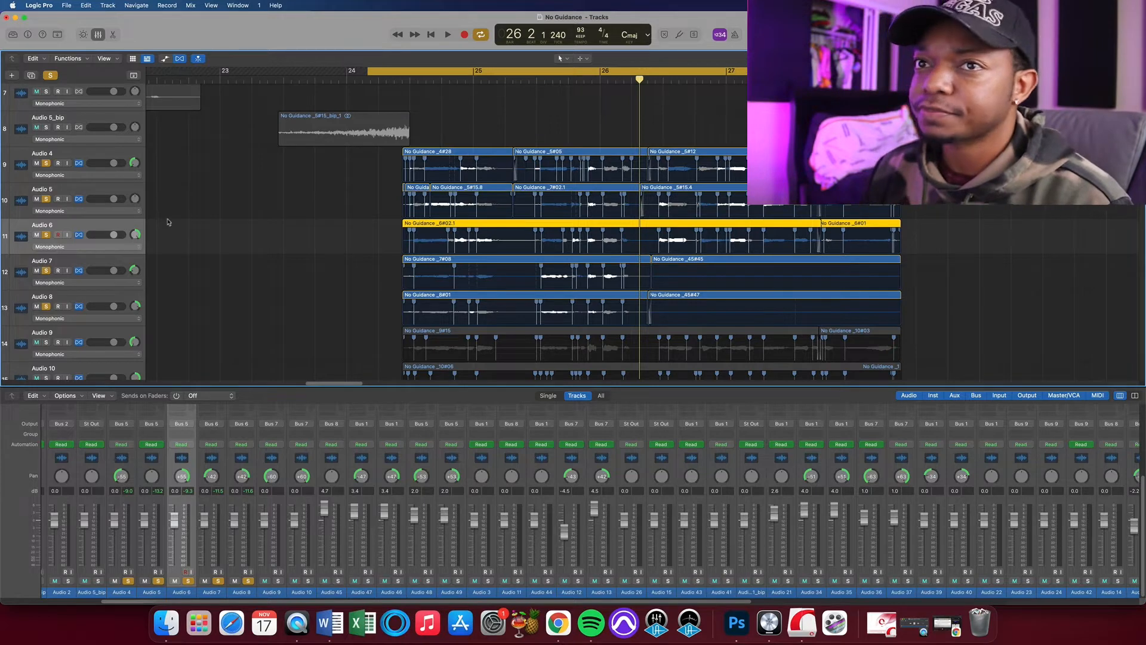
Review the Flex modes available for Audio 4 and choose Flex Time - Monophonic.
left_click(108, 178)
left_click(306, 211)
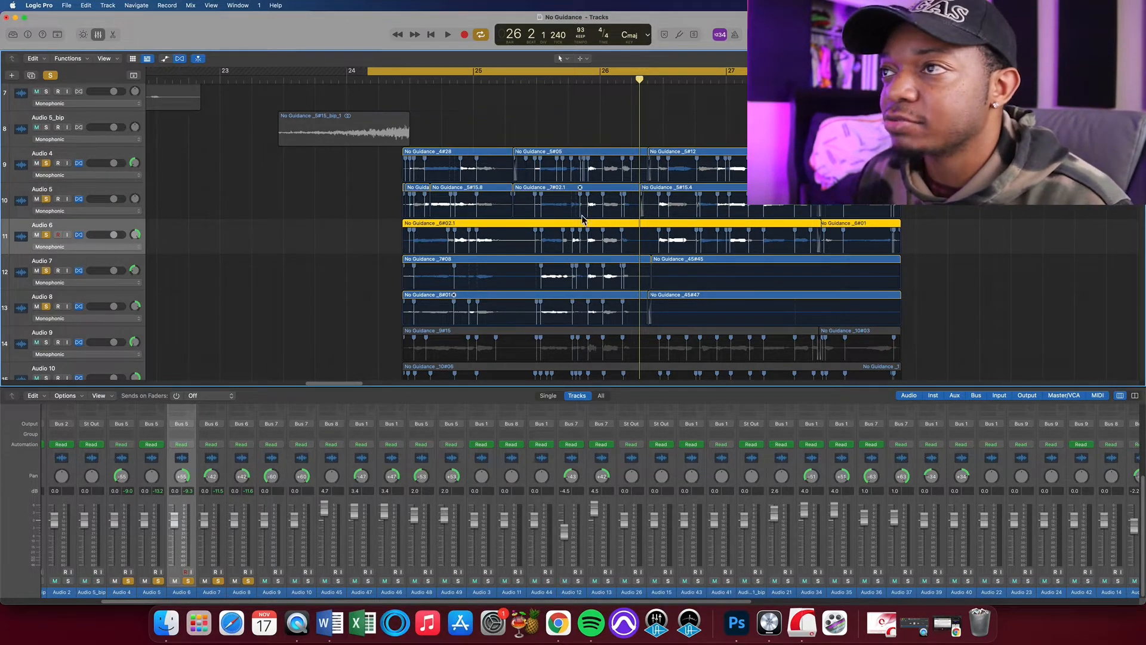
left_click(110, 176)
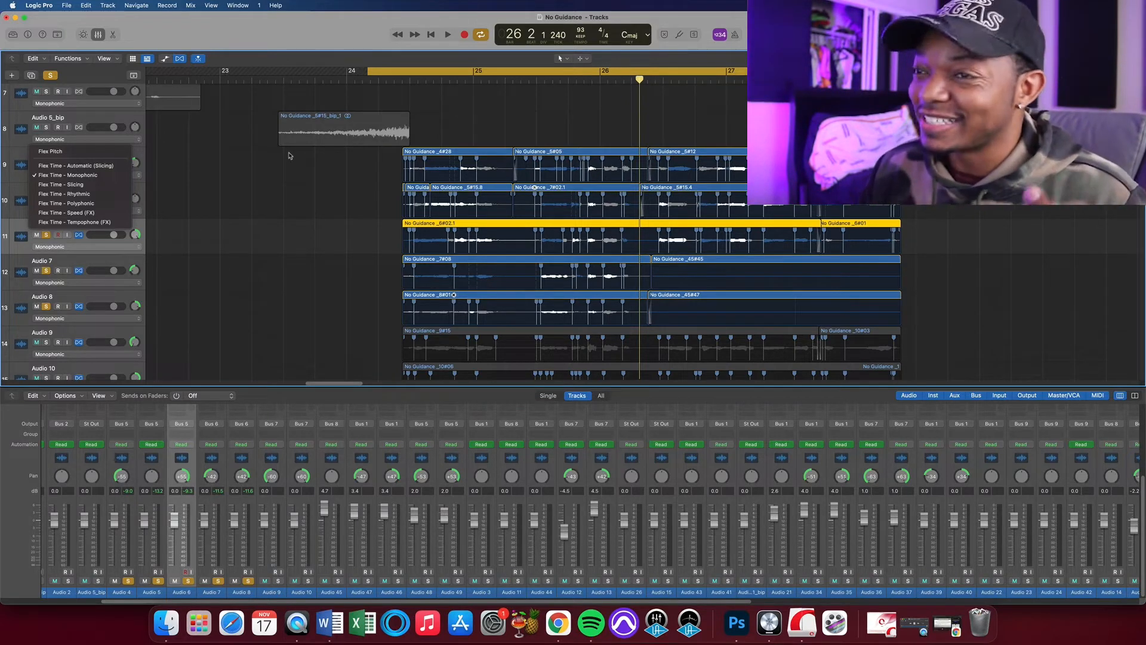
left_click(110, 175)
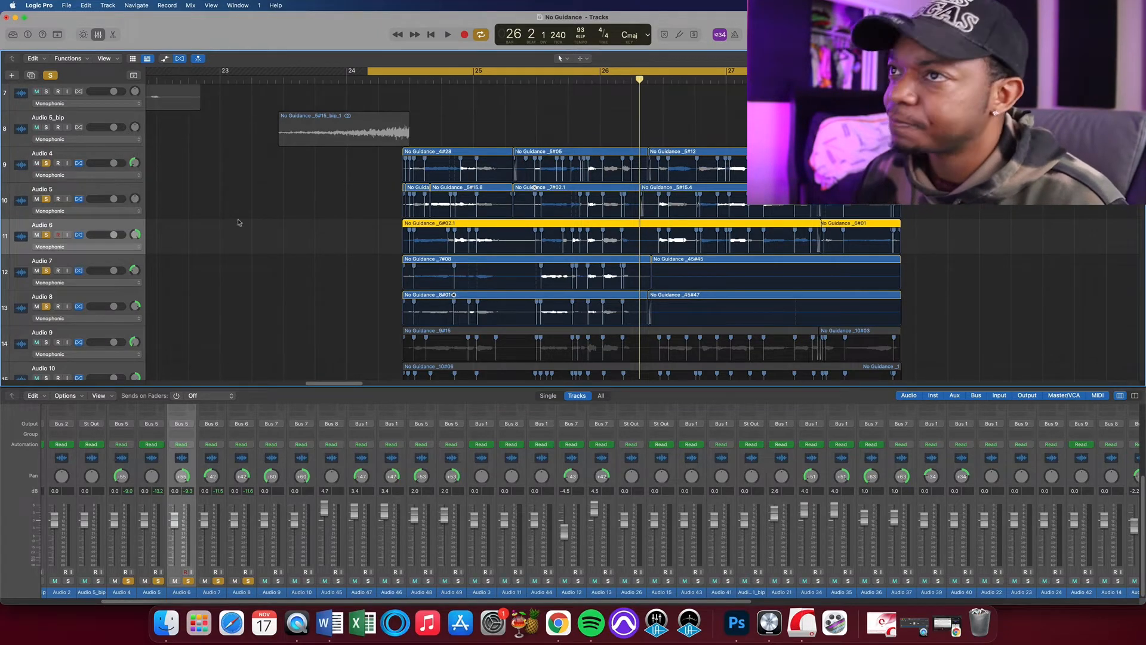
Nudge the flex marker near 24 3 on Audio 4 and add two flex markers between beats 2 and 3 of bar 25 in the following region.
left_click_drag(371, 164, 656, 308)
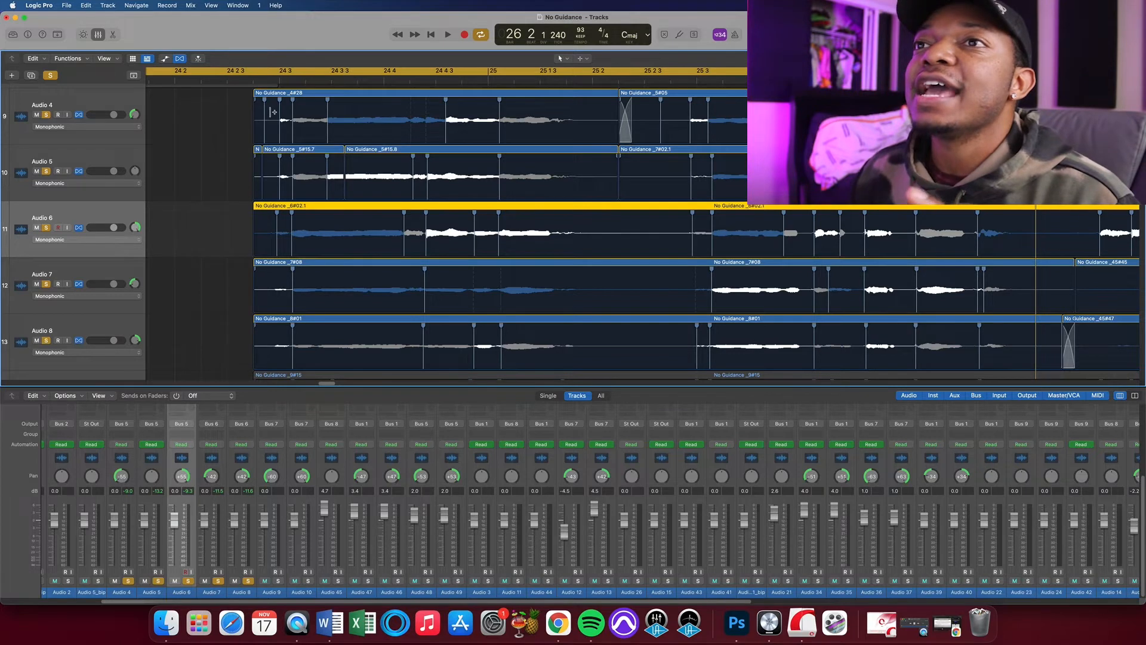
left_click_drag(279, 112, 280, 113)
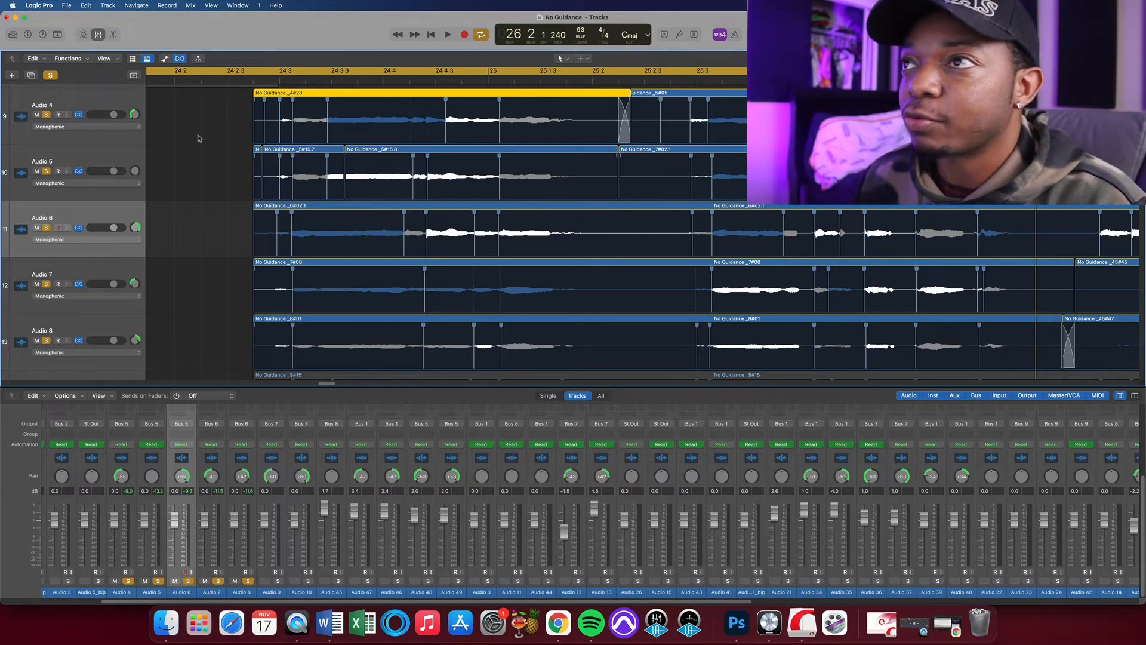
left_click(659, 100)
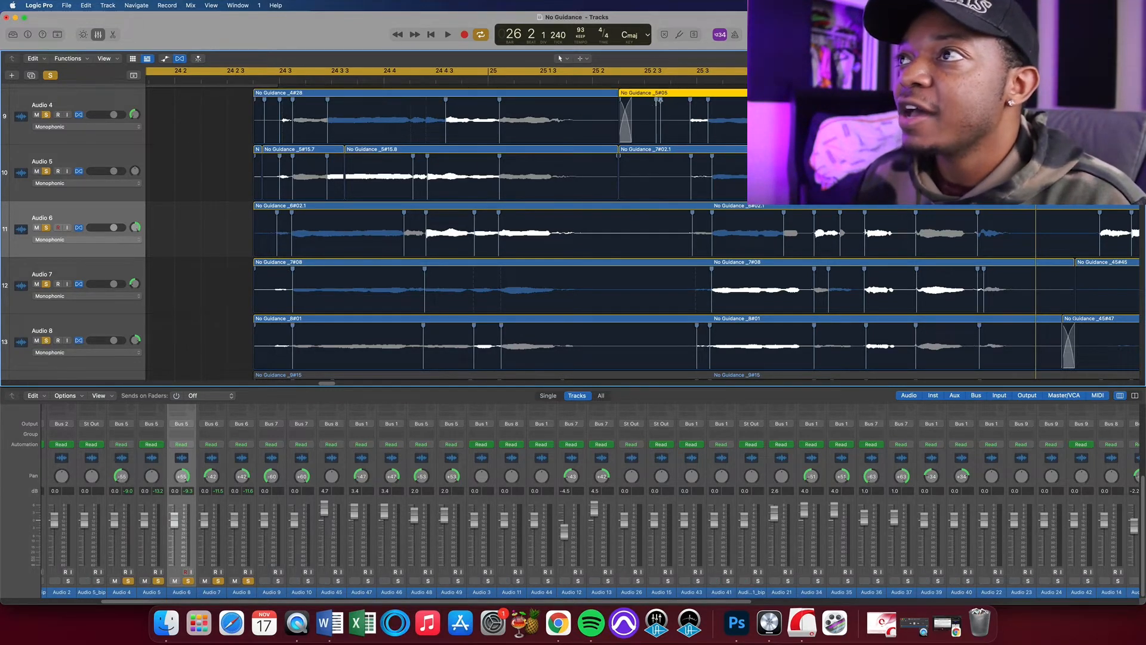
left_click(567, 93)
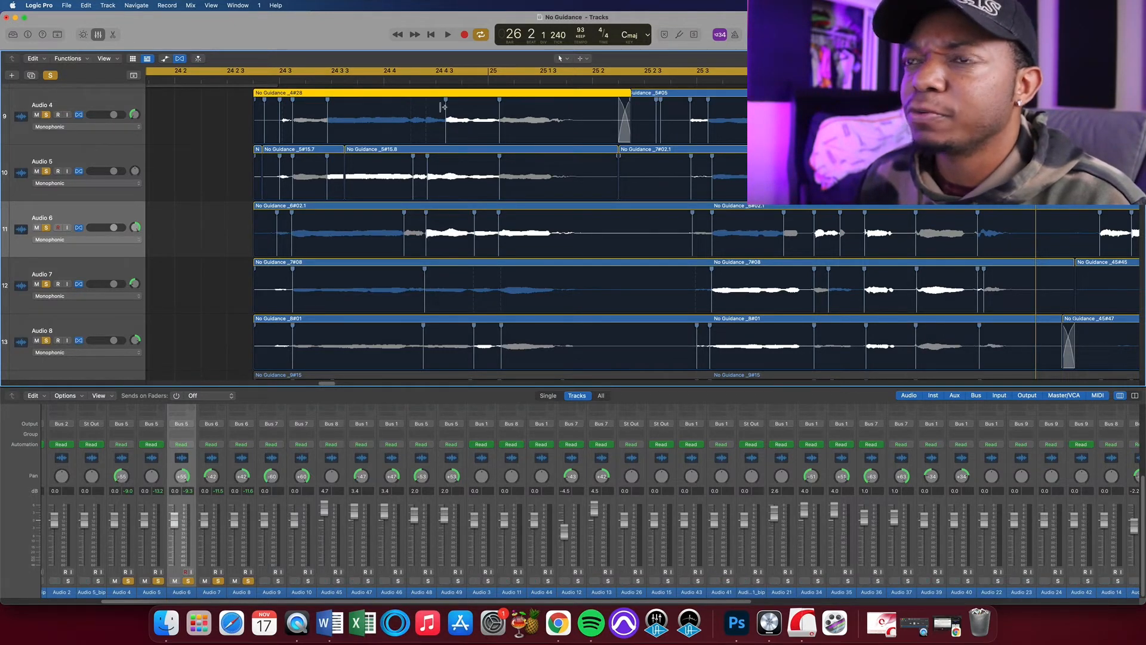
left_click(685, 98)
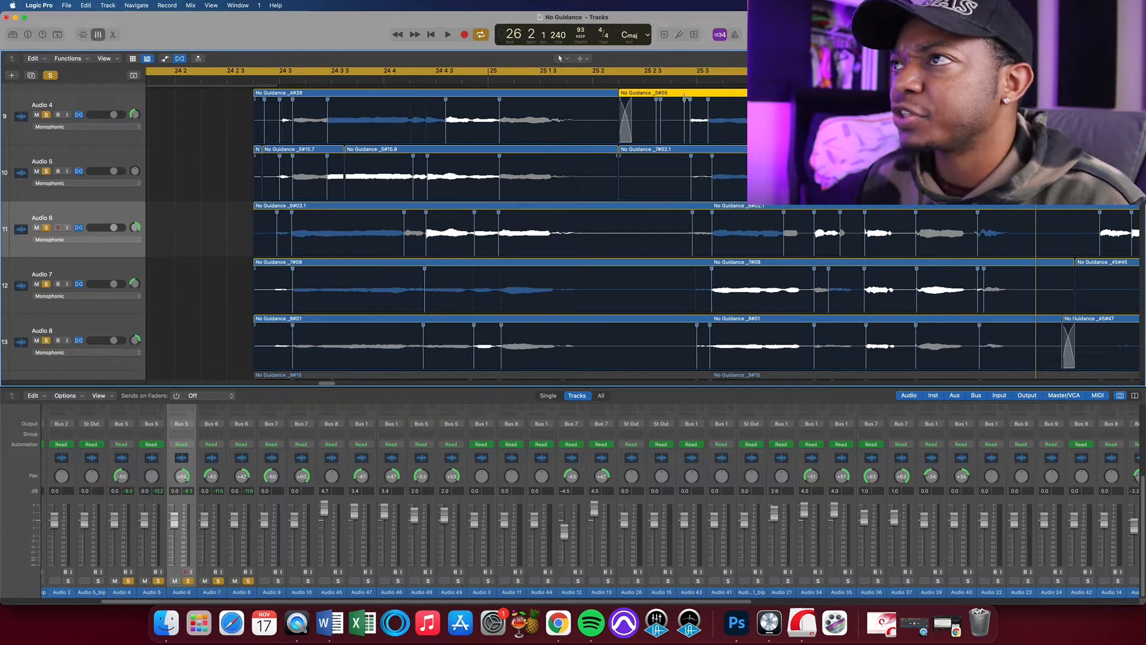
left_click(580, 93)
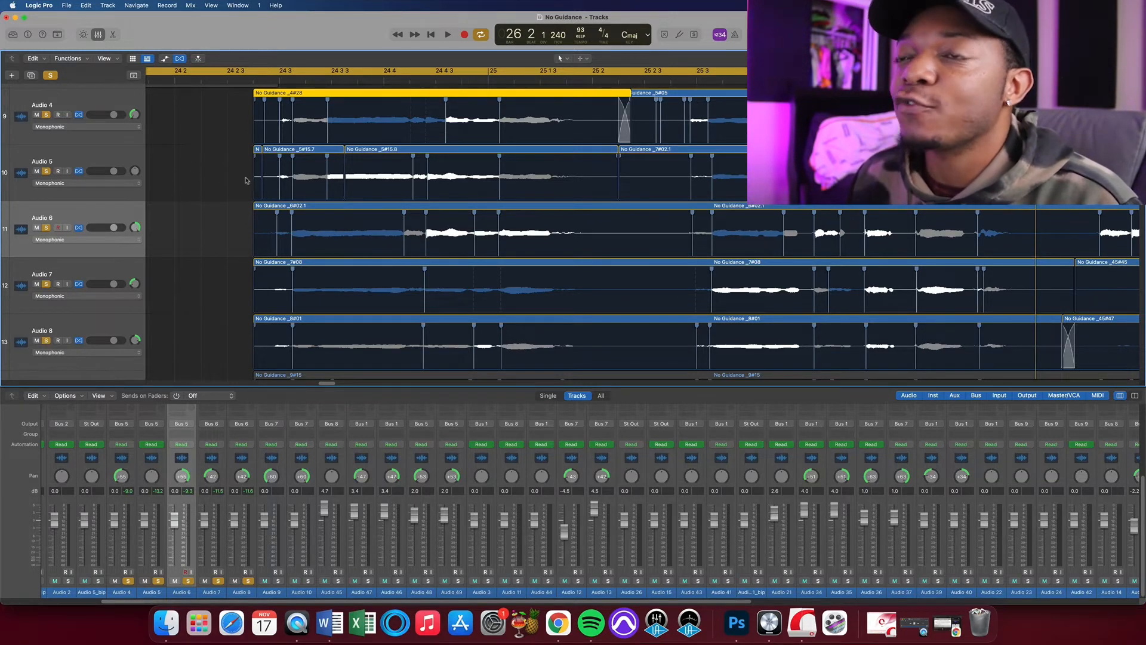
Go through the remaining vocal tracks by selecting each in turn, ending on Audio 8.
scroll(248, 188, "down", 2)
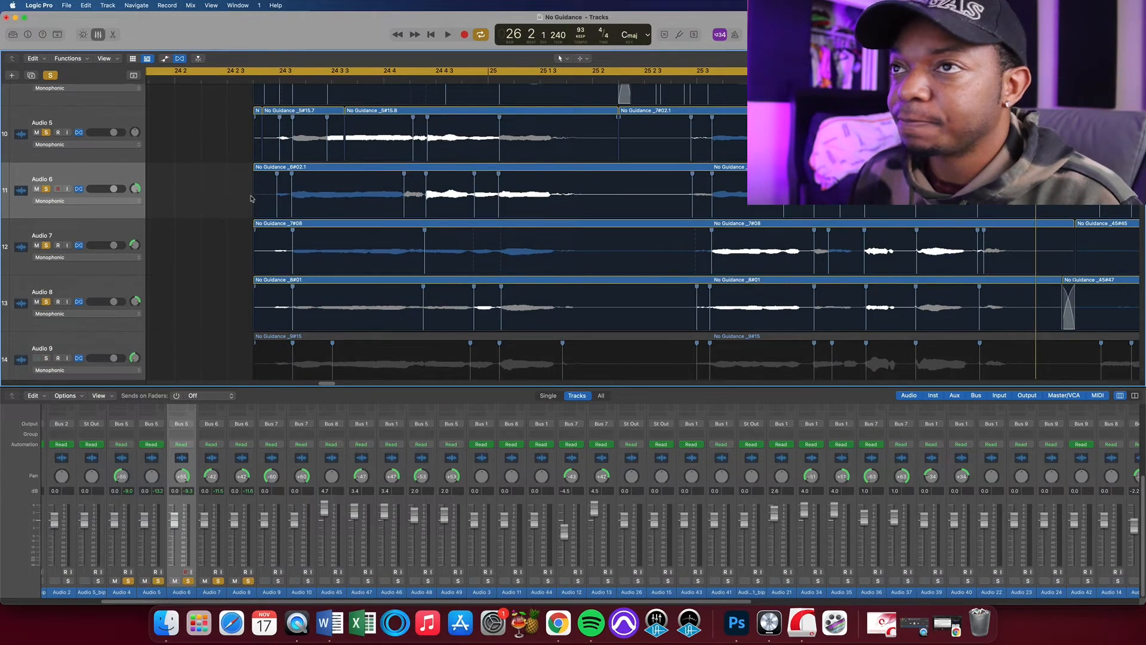
scroll(251, 198, "up", 1)
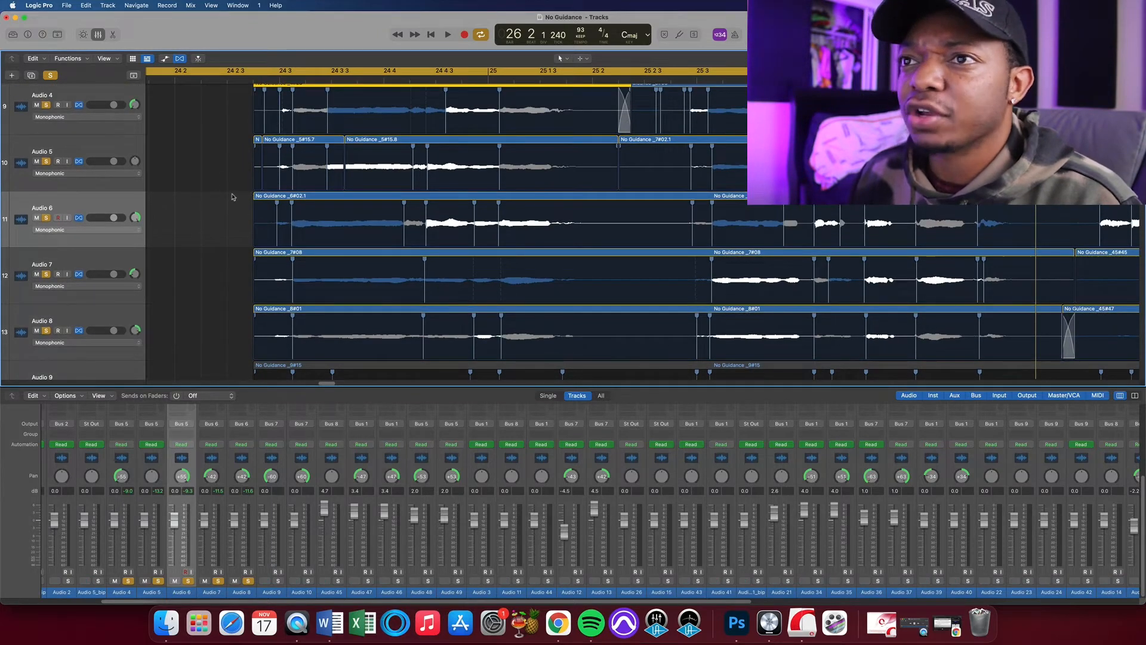
left_click(115, 183)
left_click(137, 236)
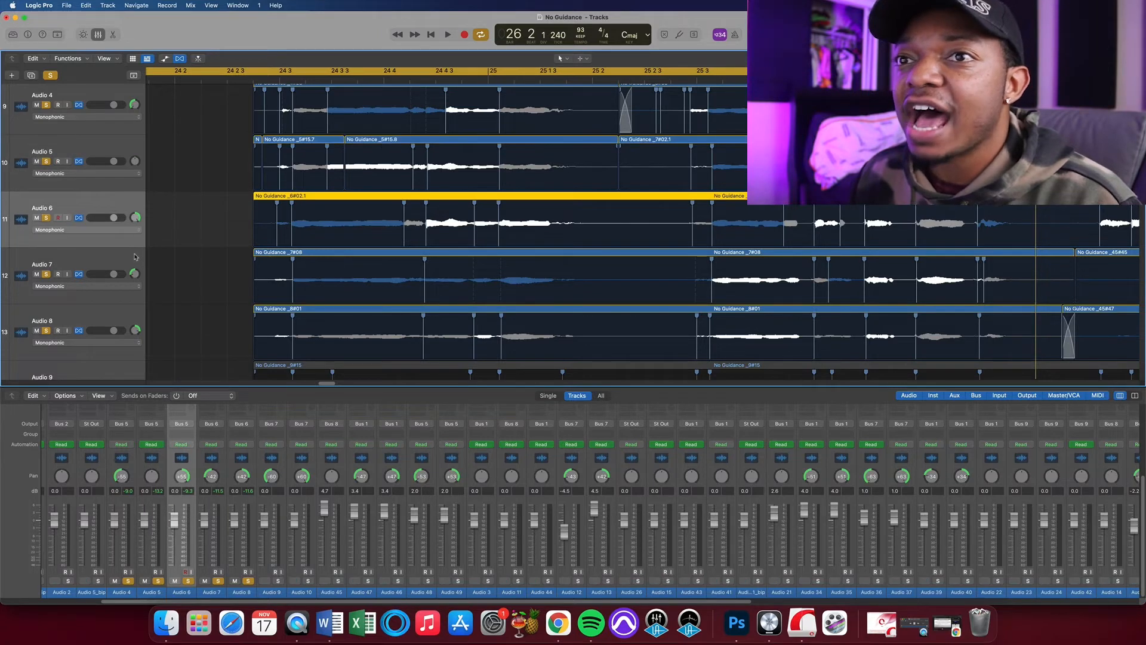
left_click(134, 257)
left_click(124, 331)
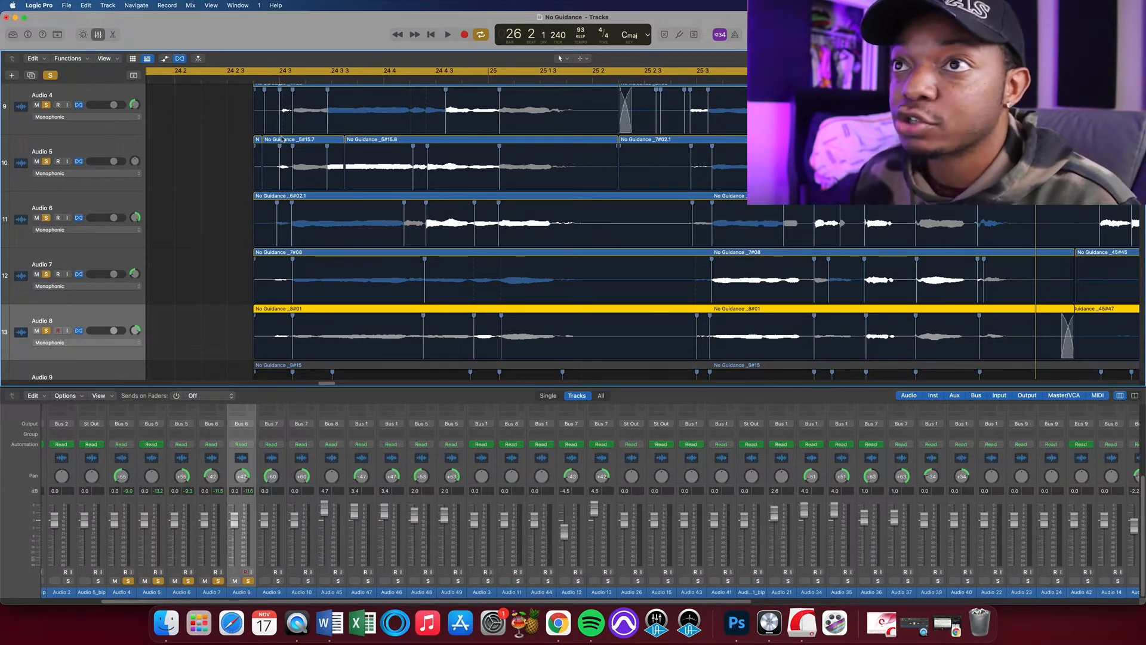
Line up the opening vocal onsets on Audio 6, Audio 7 and Audio 8 with Audio 4 at 24 3, adding flex markers where missing.
scroll(250, 122, "down", 1)
left_click_drag(241, 118, 643, 351)
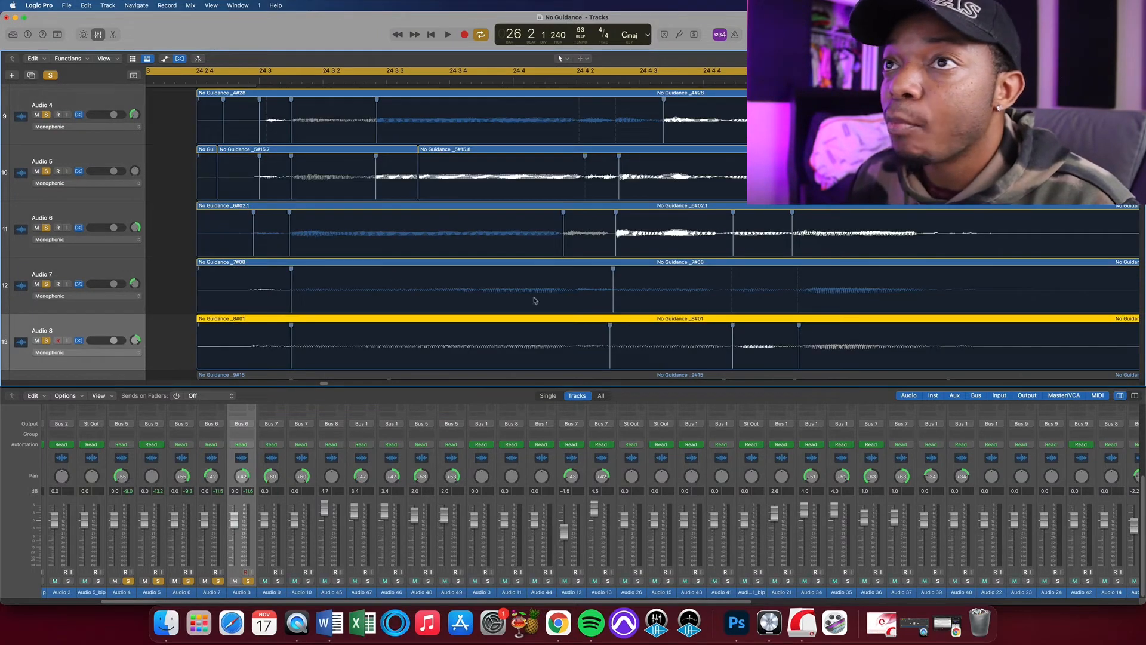
left_click(258, 136)
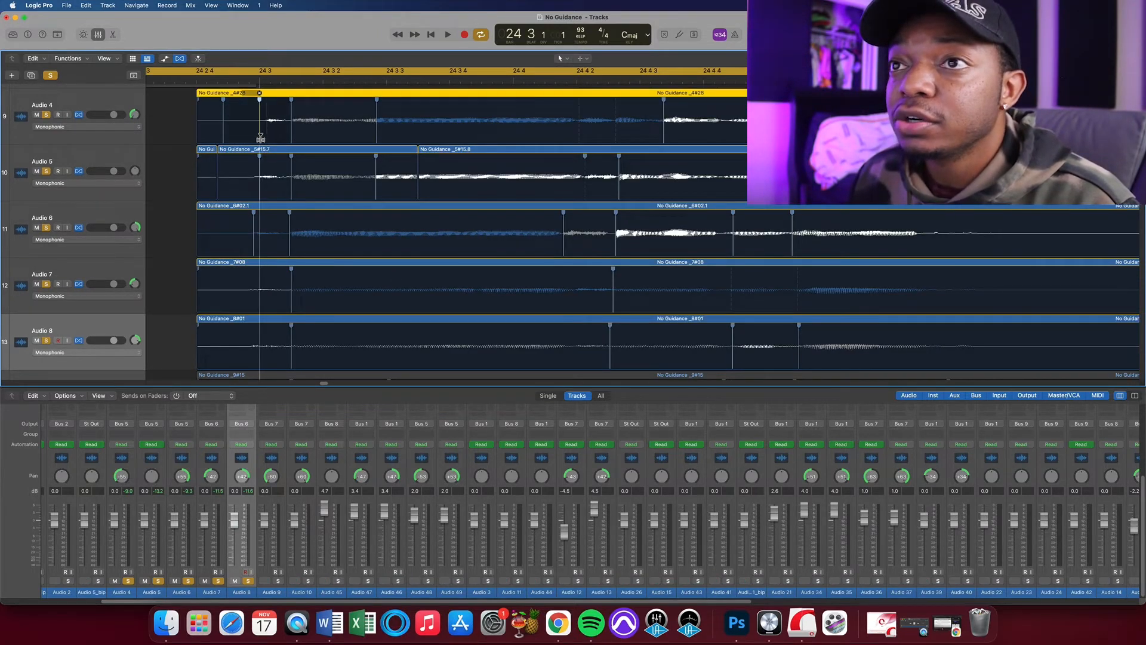
left_click(255, 237)
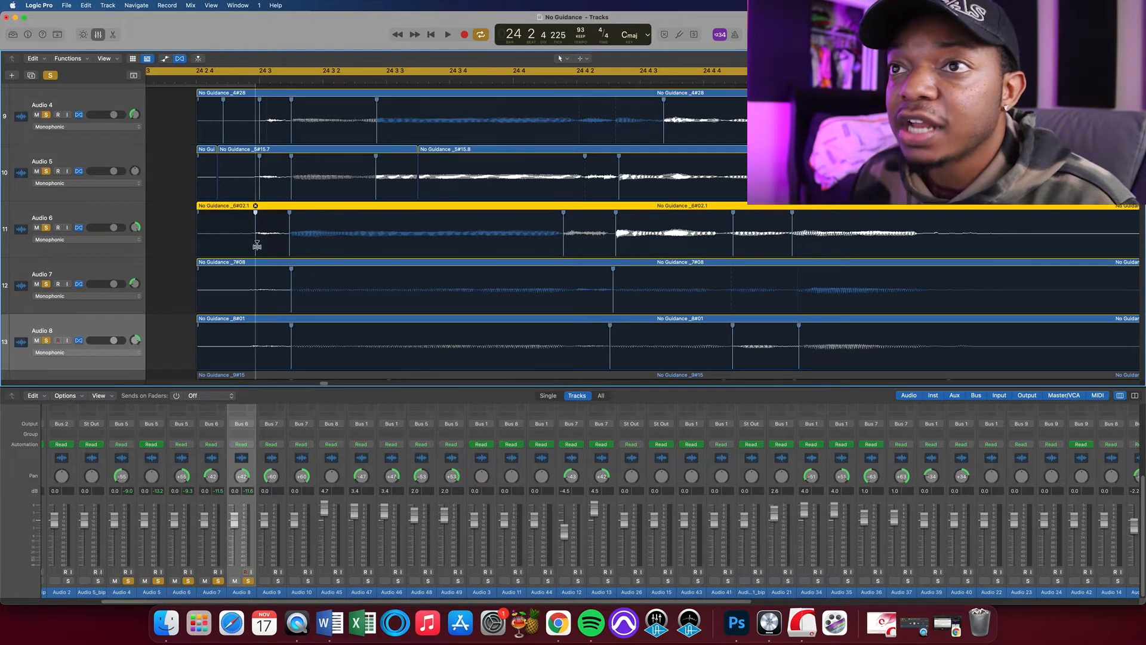
left_click(264, 297)
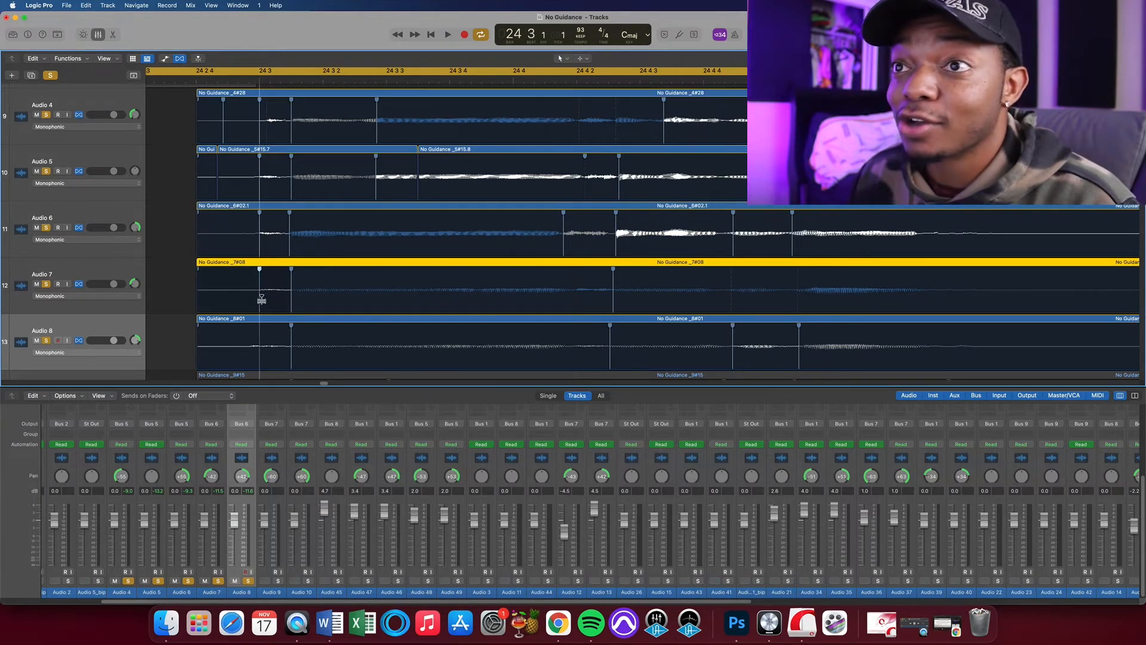
scroll(256, 298, "down", 1)
left_click(252, 325)
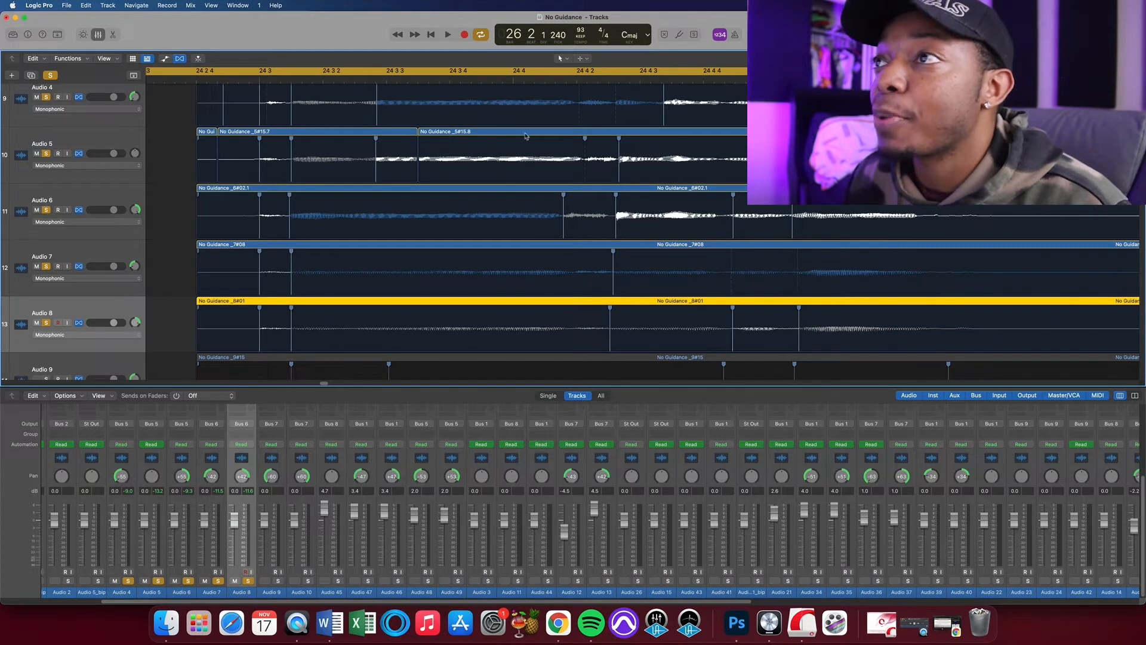
Line up the vocal onsets at 24 4 2 on Audio 4, Audio 5, Audio 6 and Audio 7, adding the missing flex marker on Audio 7.
left_click_drag(586, 178, 580, 186)
left_click_drag(564, 236, 575, 238)
left_click(580, 172)
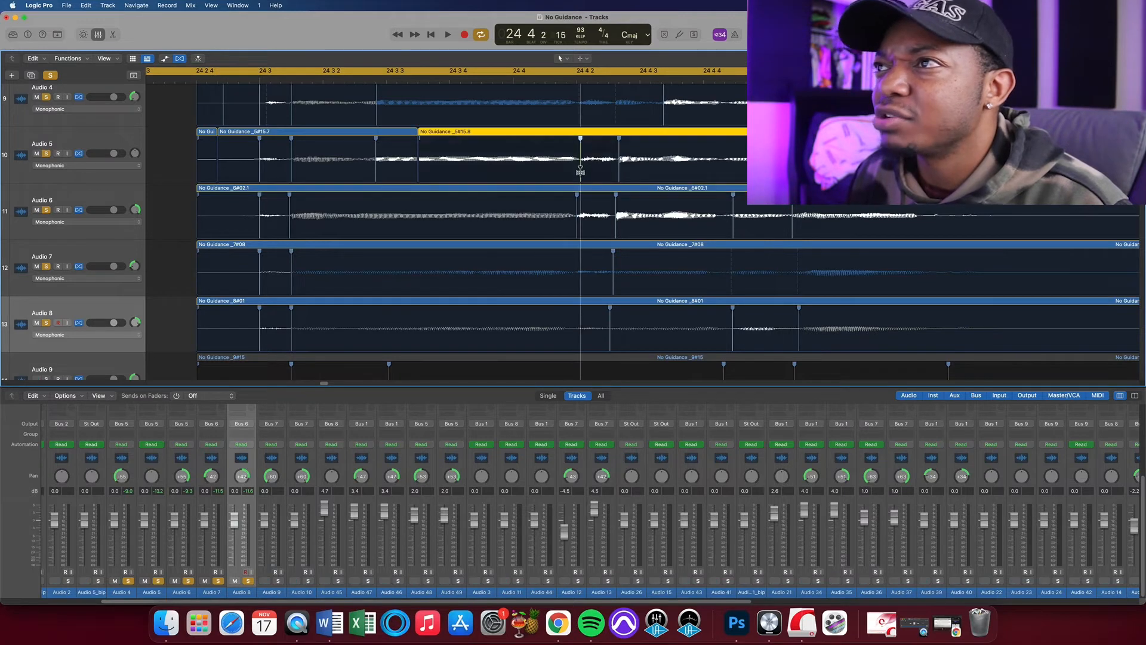
left_click_drag(579, 172, 577, 172)
left_click_drag(580, 116, 576, 116)
left_click_drag(571, 280, 576, 276)
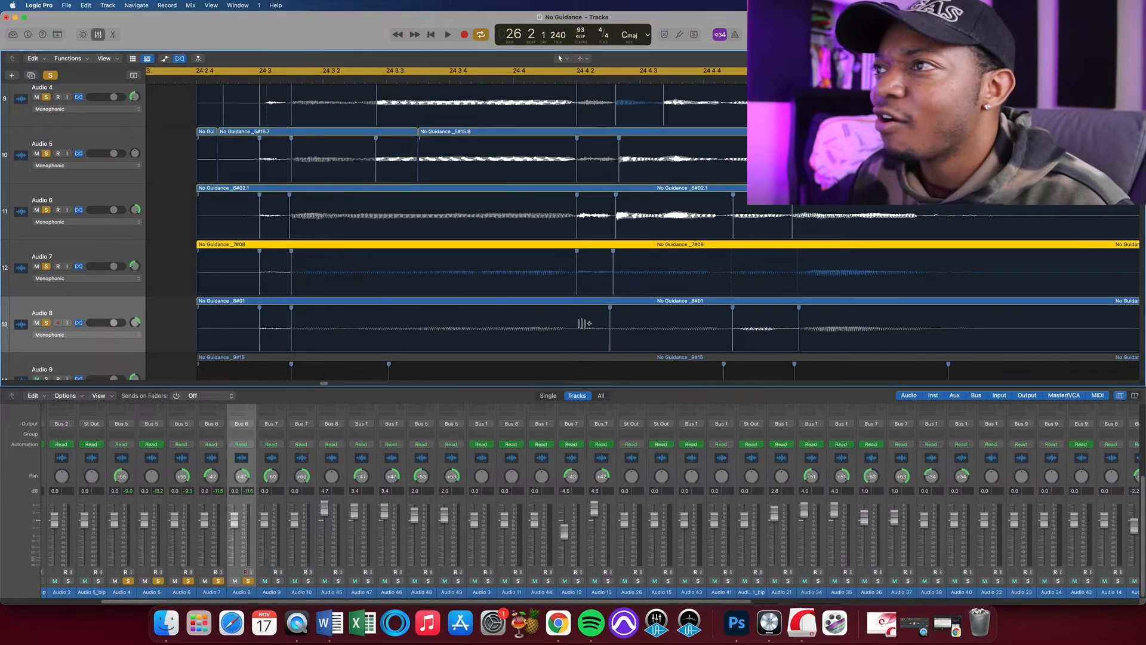
Align the flex markers between 24 4 2 and 24 4 3 on Audio 5 and Audio 6, and nudge Audio 6's last visible marker slightly forward.
left_click(616, 175)
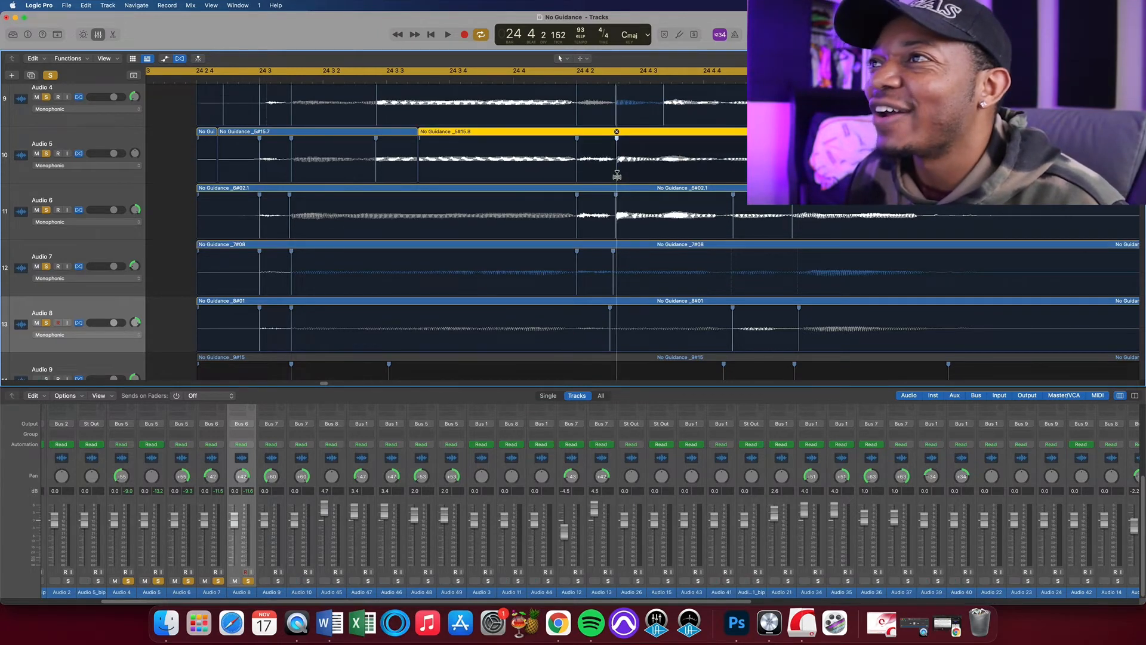
right_click(616, 175)
left_click(609, 232)
left_click_drag(615, 231, 614, 284)
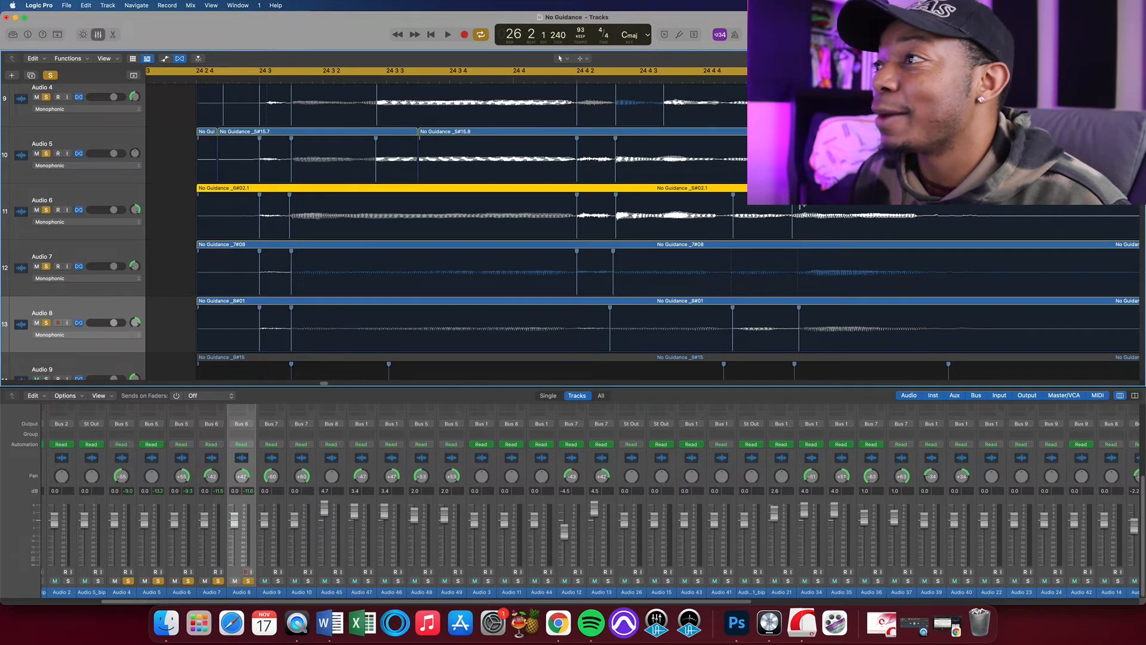
left_click_drag(792, 234, 794, 234)
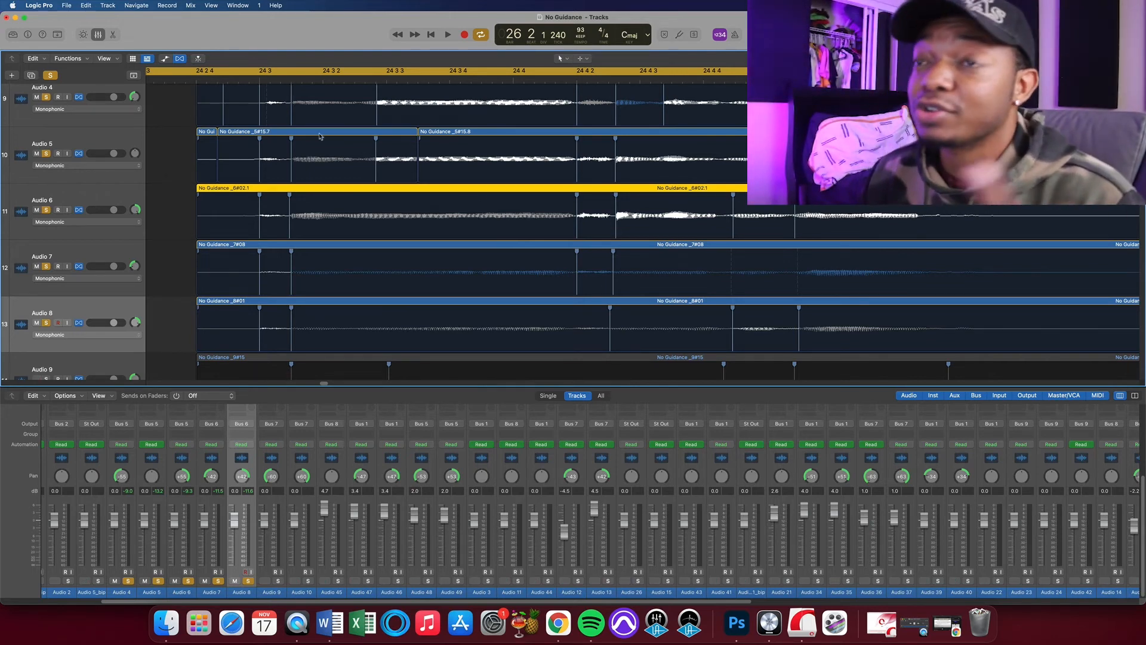
Play the soloed vocals through to 28 2 and line up the onsets between 27 4 3 and 27 4 4 on Audio 4, Audio 5 and Audio 6.
key("space")
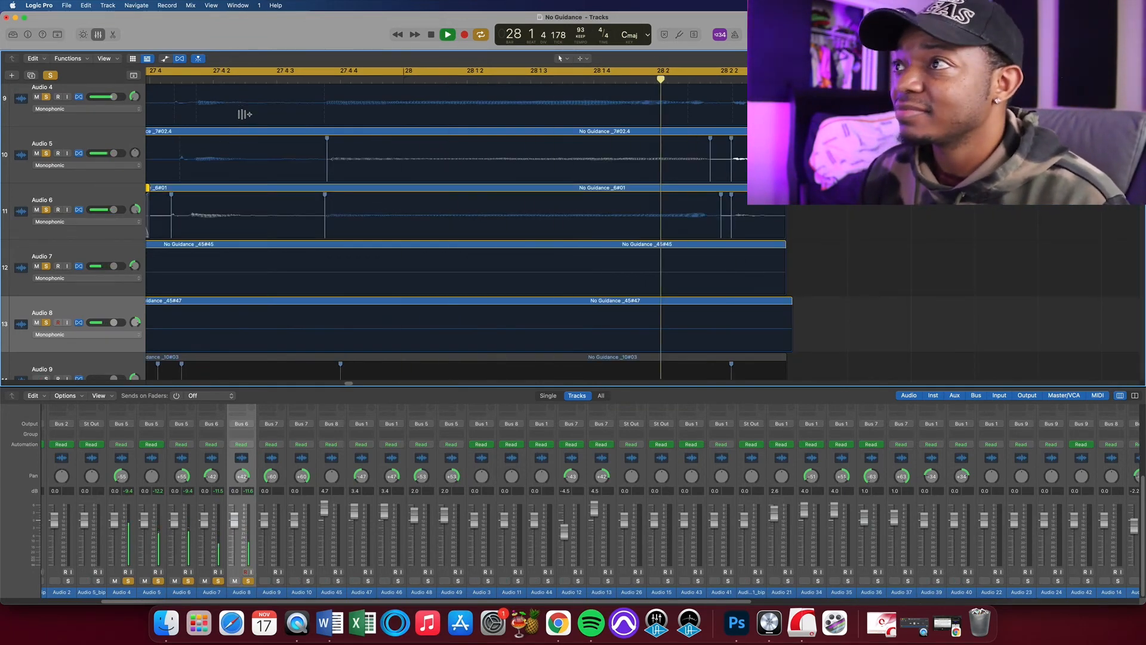
key("space")
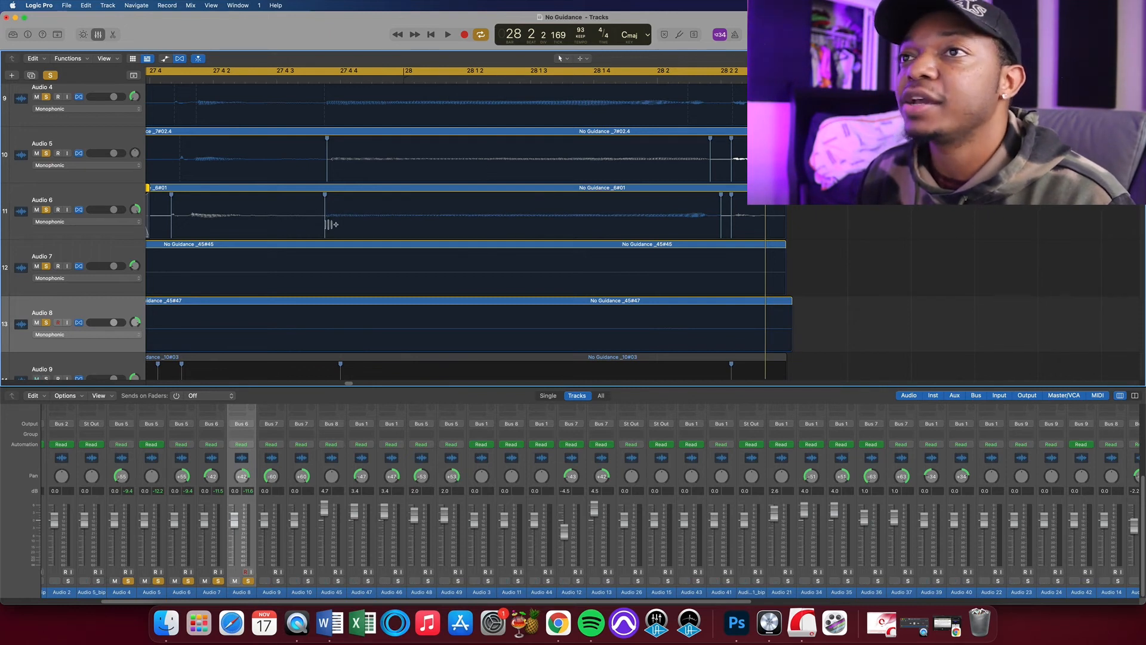
left_click(323, 174)
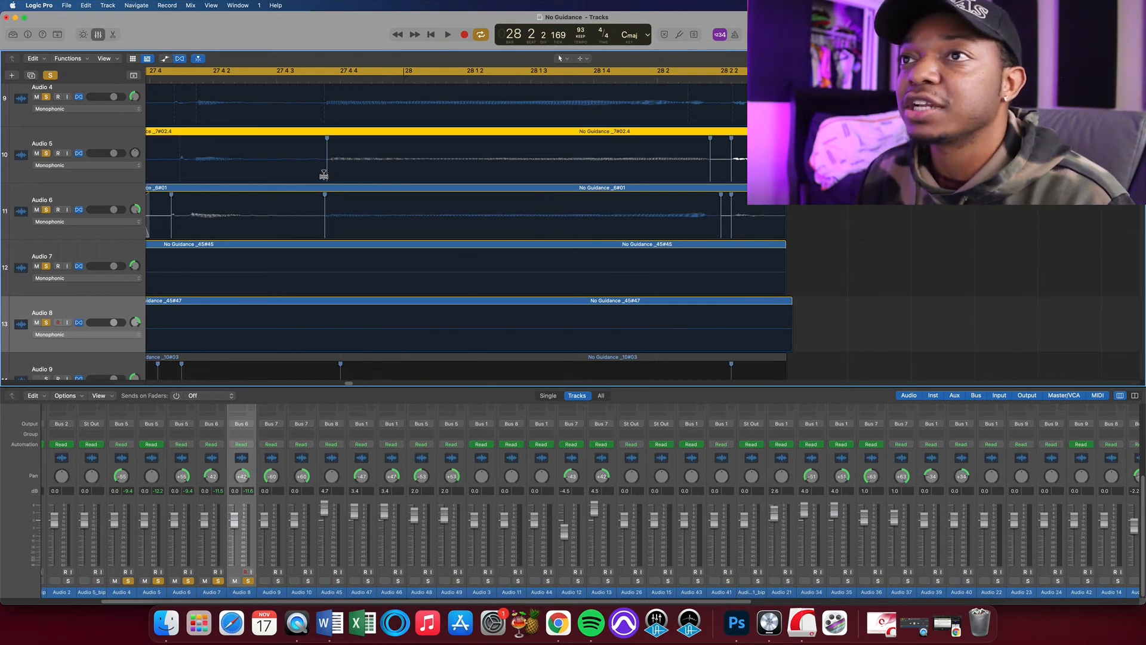
left_click(325, 89)
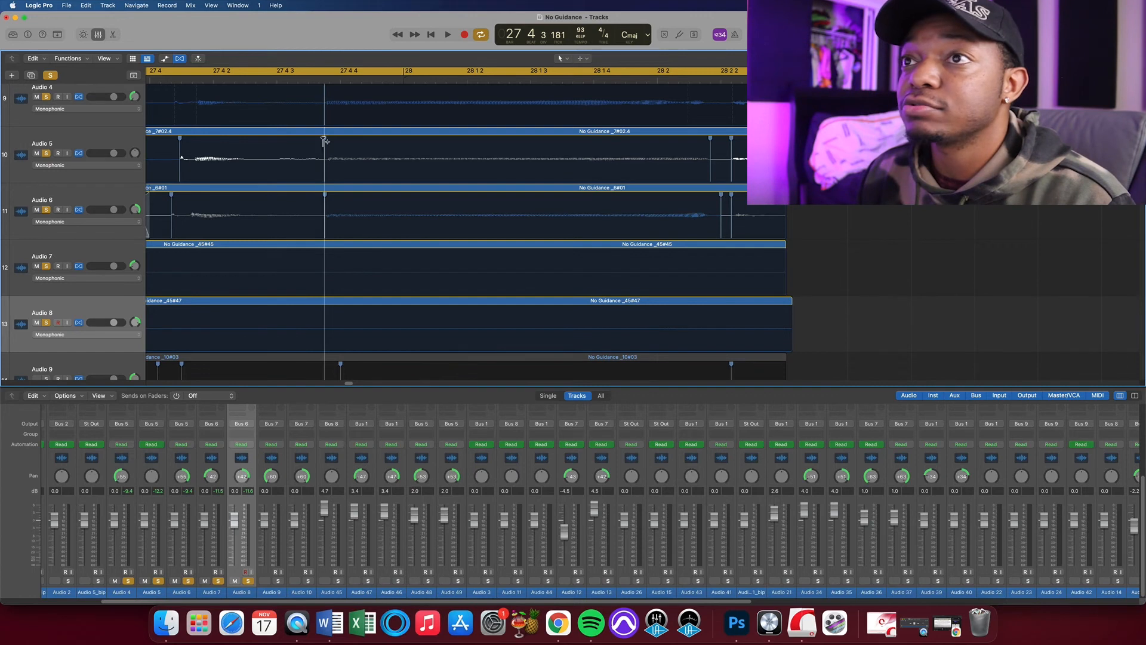
left_click(324, 174)
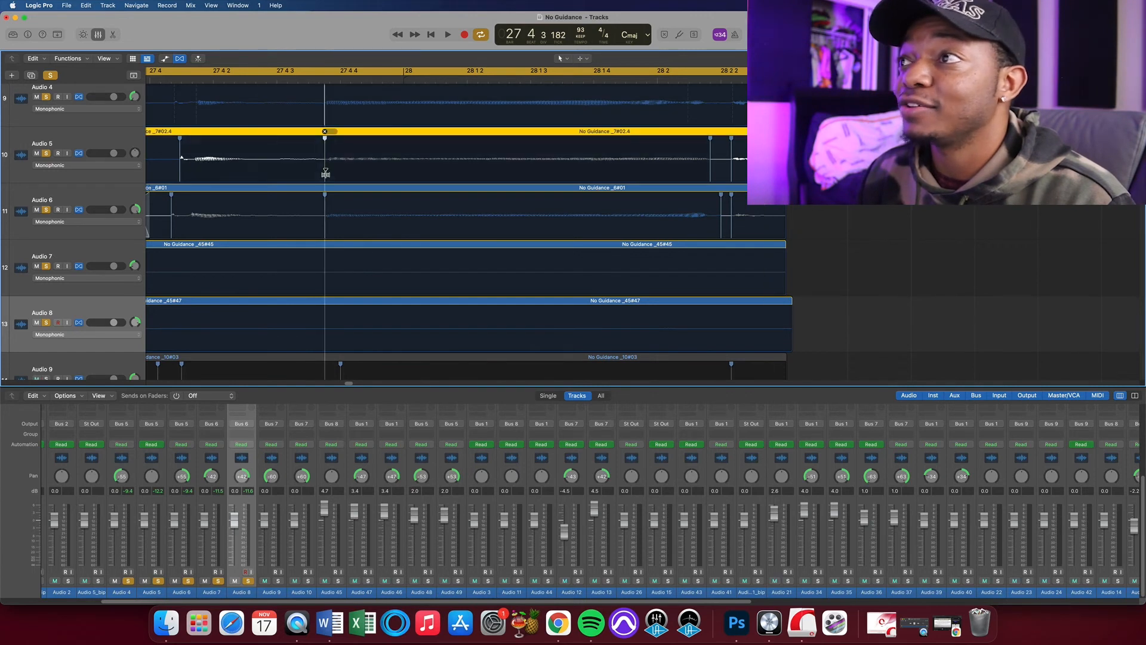
left_click(323, 225)
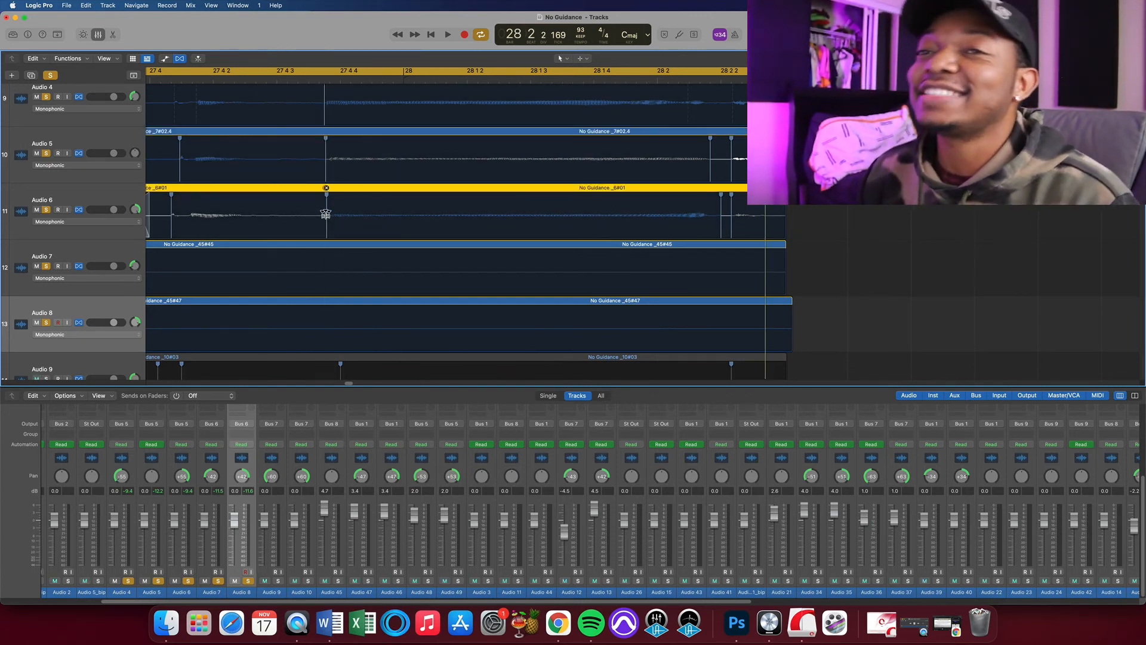